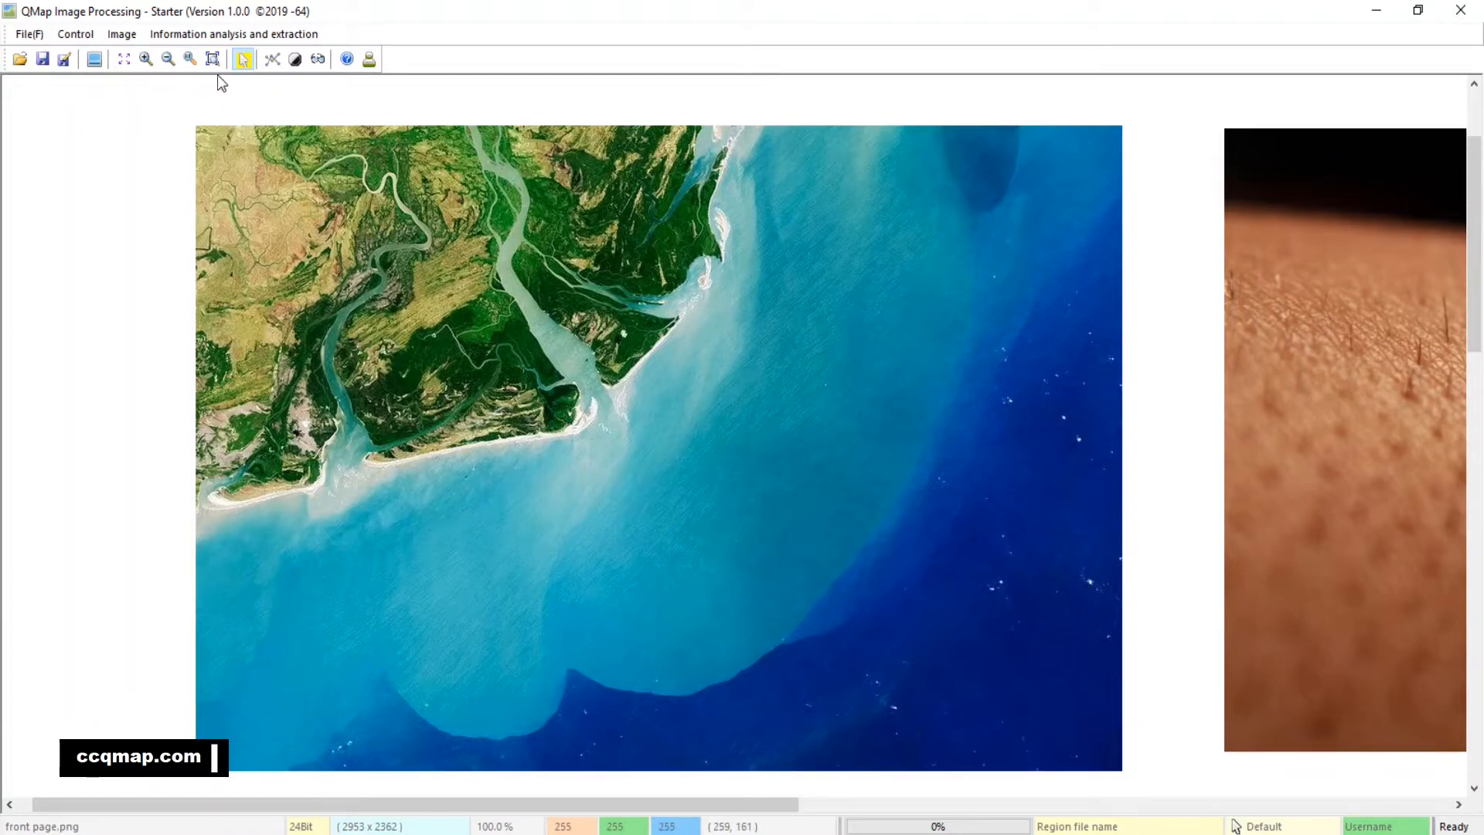
# Open the Linear analysis and extraction tool for the river delta satellite image
pyautogui.click(147, 62)
pyautogui.click(147, 61)
pyautogui.click(147, 61)
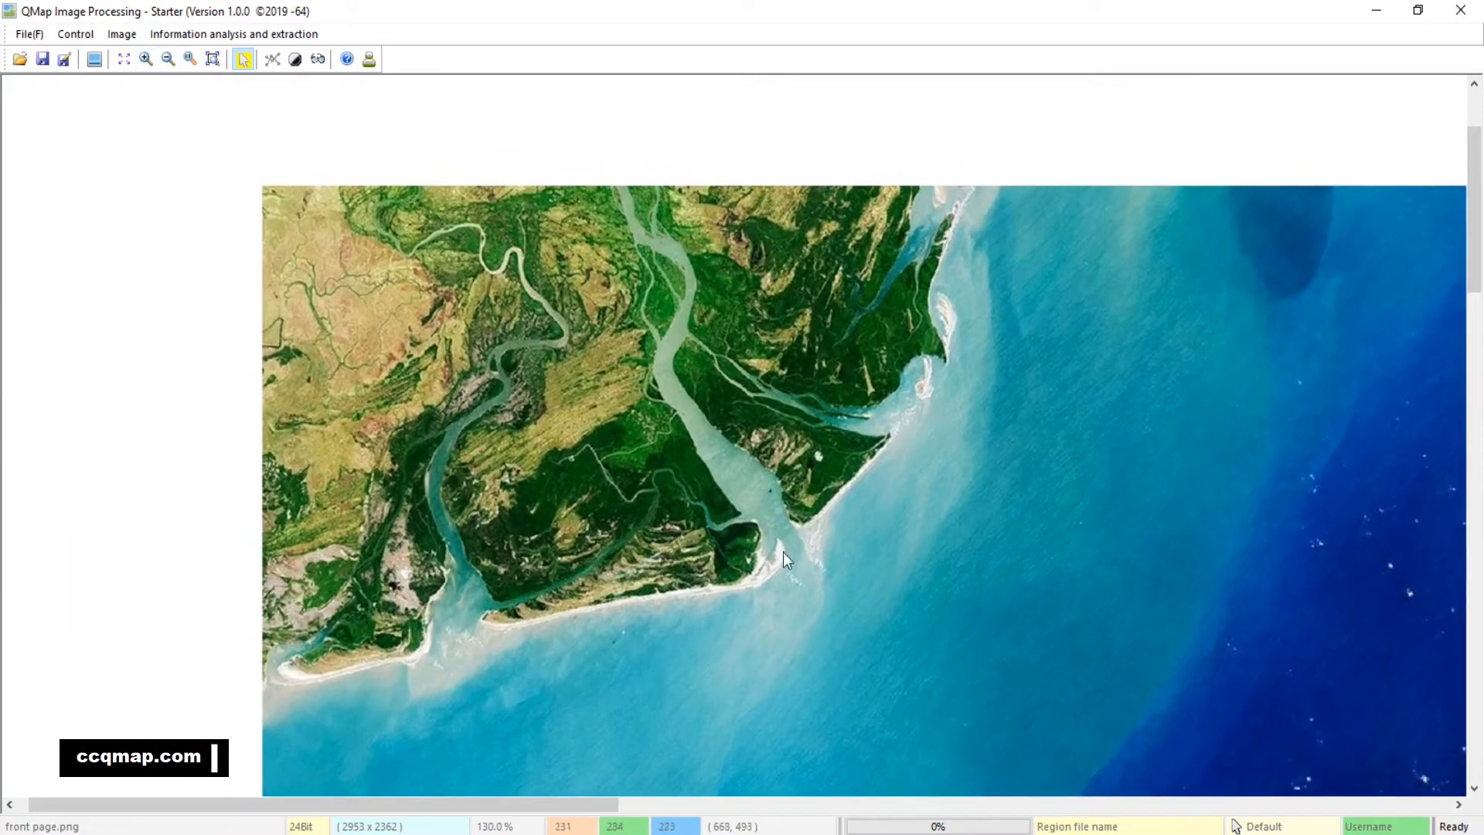
pyautogui.moveTo(781, 555); pyautogui.dragTo(903, 494)
pyautogui.click(146, 60)
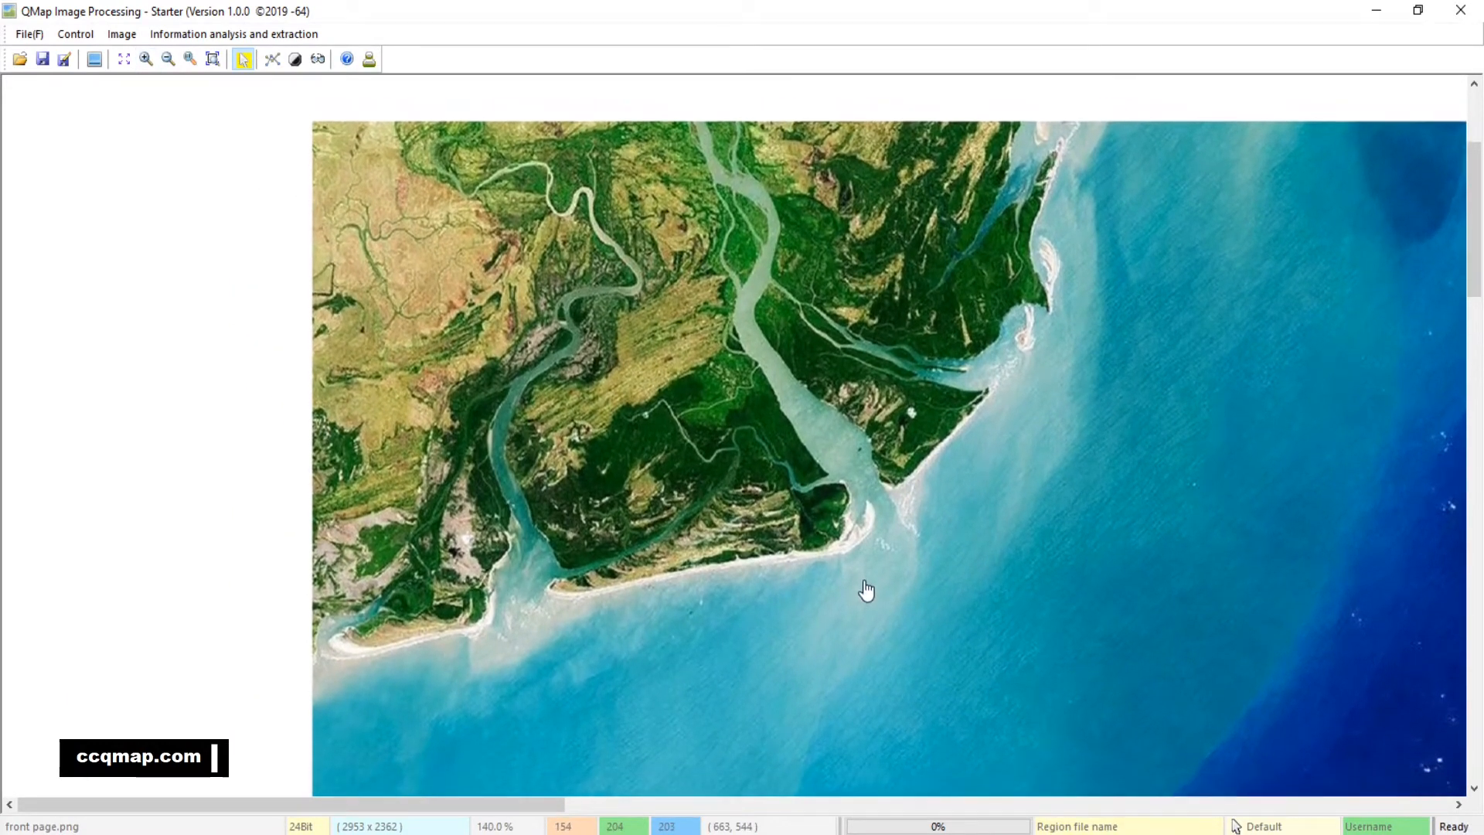
pyautogui.moveTo(818, 513); pyautogui.dragTo(796, 541)
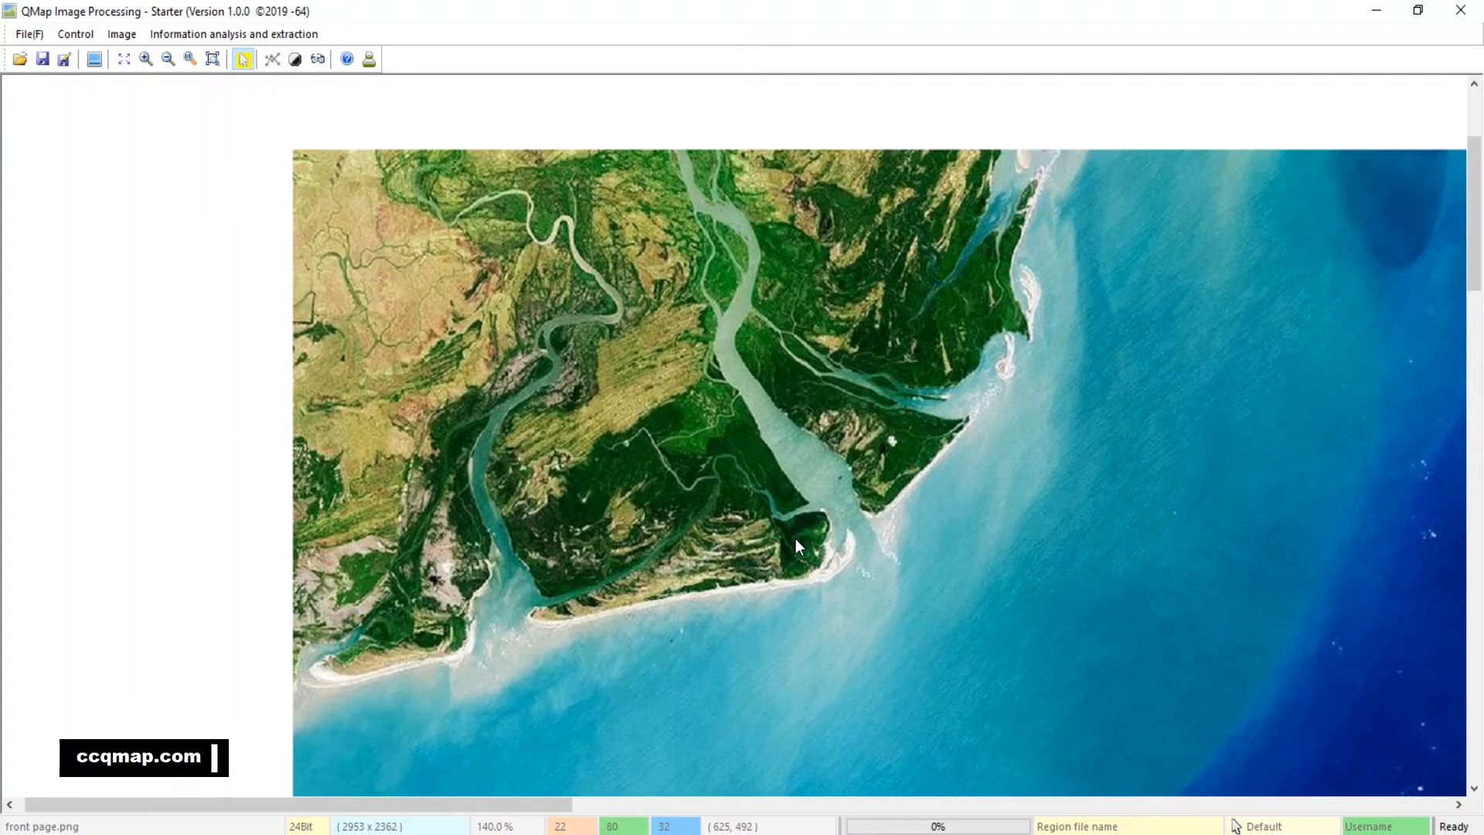
pyautogui.click(270, 62)
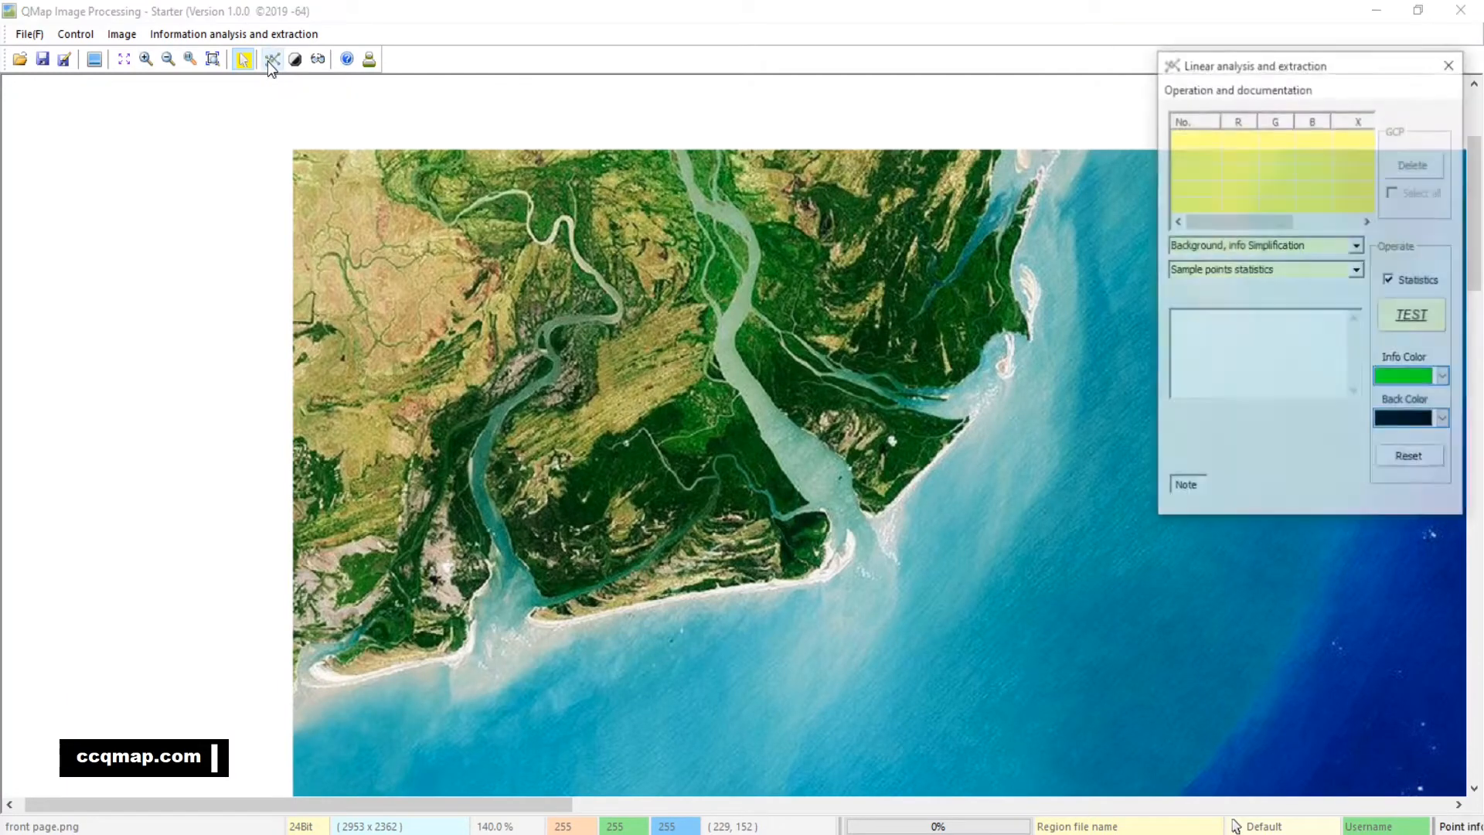
pyautogui.moveTo(1327, 62); pyautogui.dragTo(1278, 99)
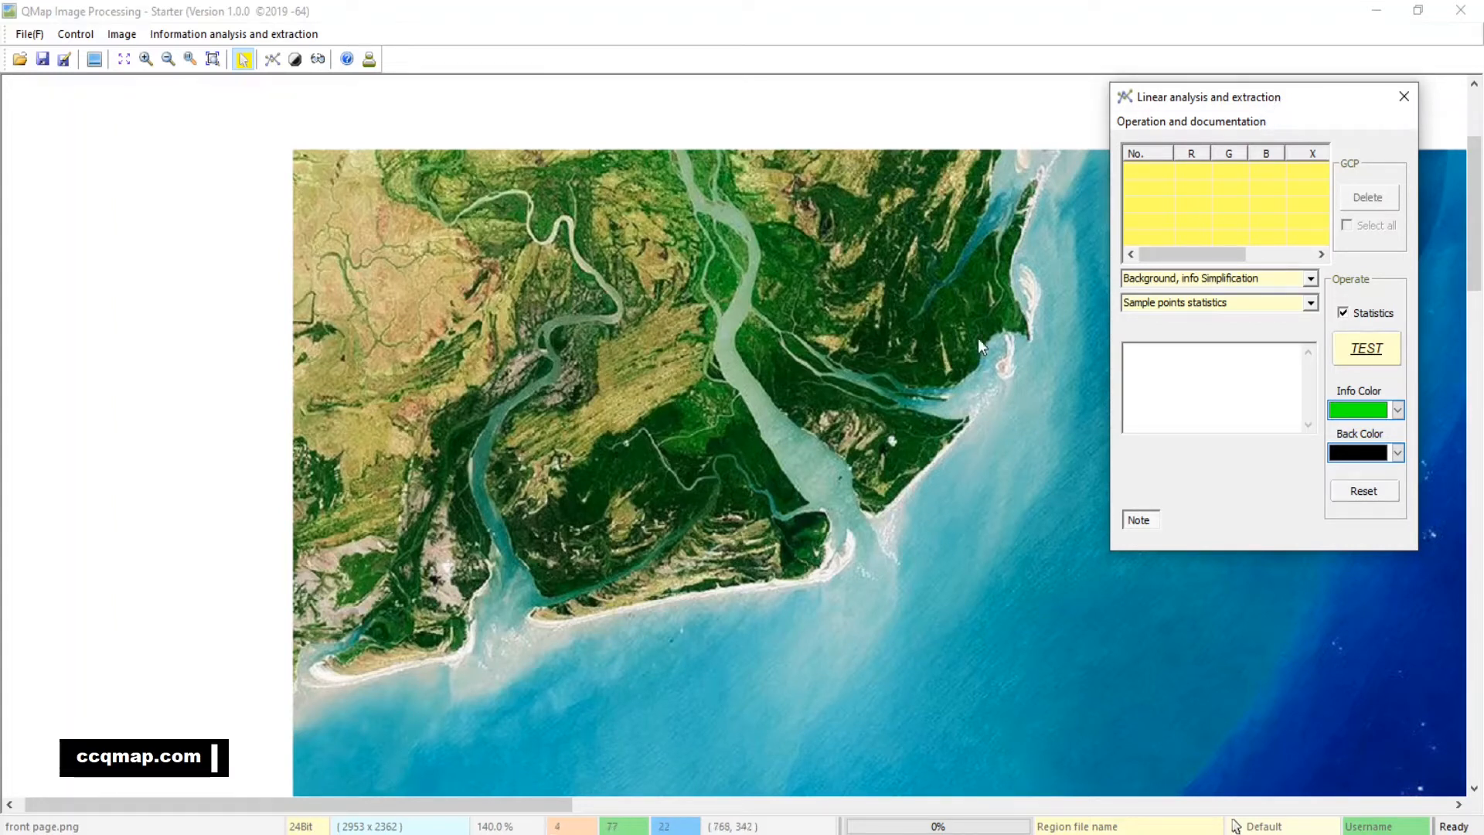
# Place six sample points on the dark green vegetation between the two rivers of the delta
pyautogui.click(657, 415)
pyautogui.click(637, 448)
pyautogui.click(582, 475)
pyautogui.click(747, 447)
pyautogui.click(809, 538)
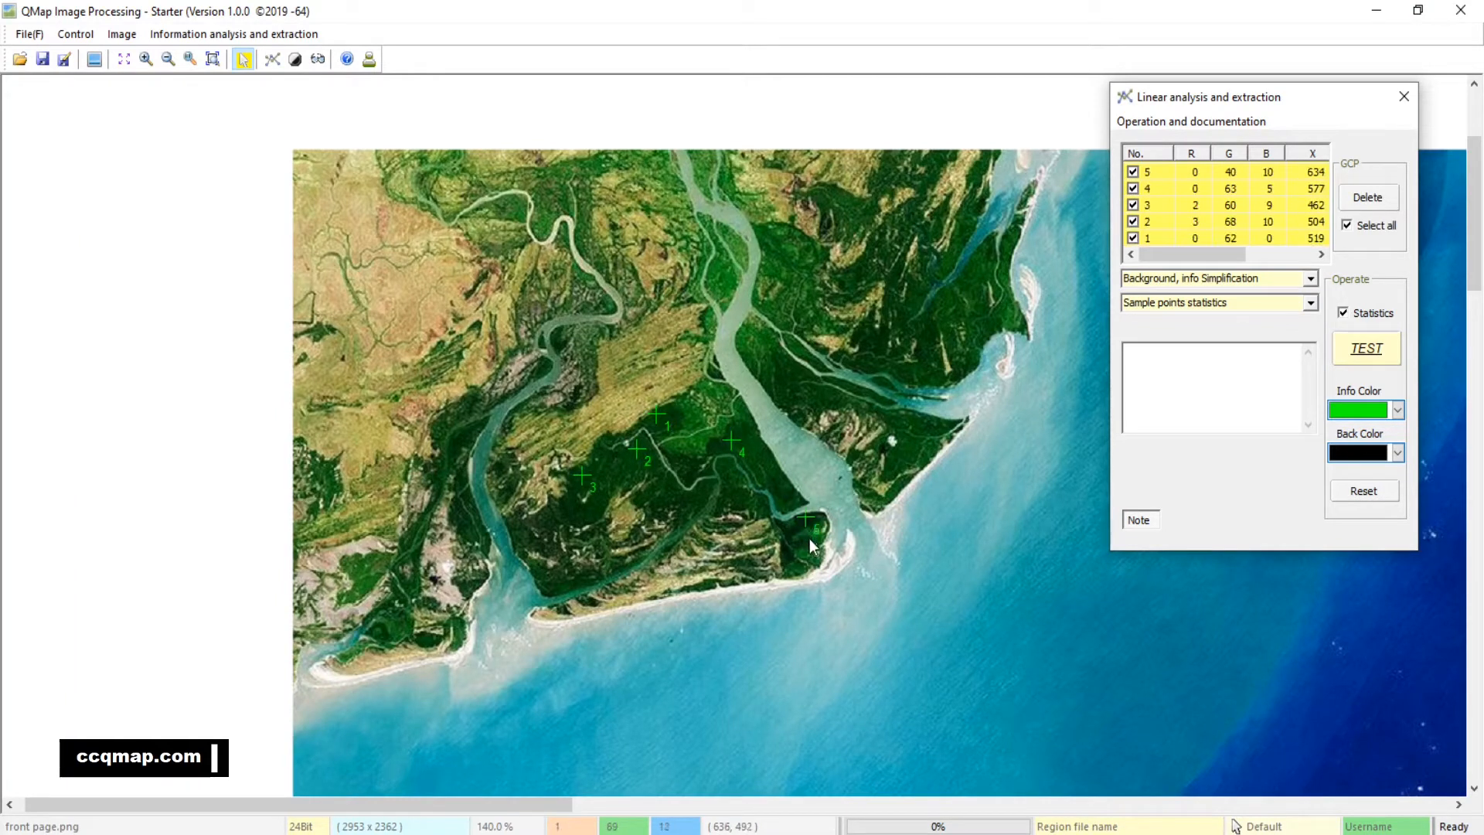
pyautogui.click(808, 535)
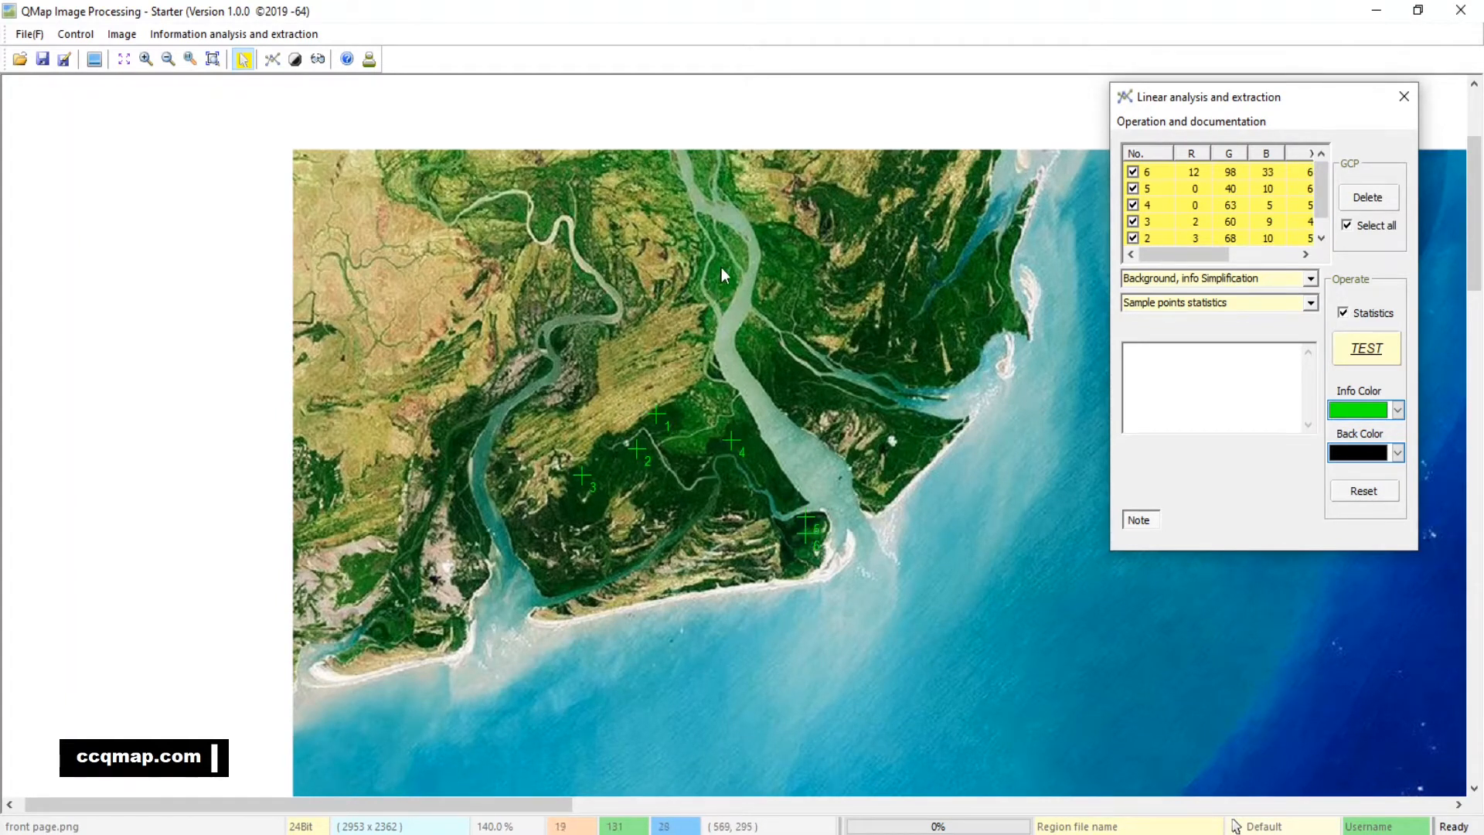
# Add two sample points on the greenery beside the main river and three on the vegetation near the northeastern coast
pyautogui.click(719, 268)
pyautogui.click(729, 282)
pyautogui.click(926, 337)
pyautogui.click(967, 280)
pyautogui.click(1006, 320)
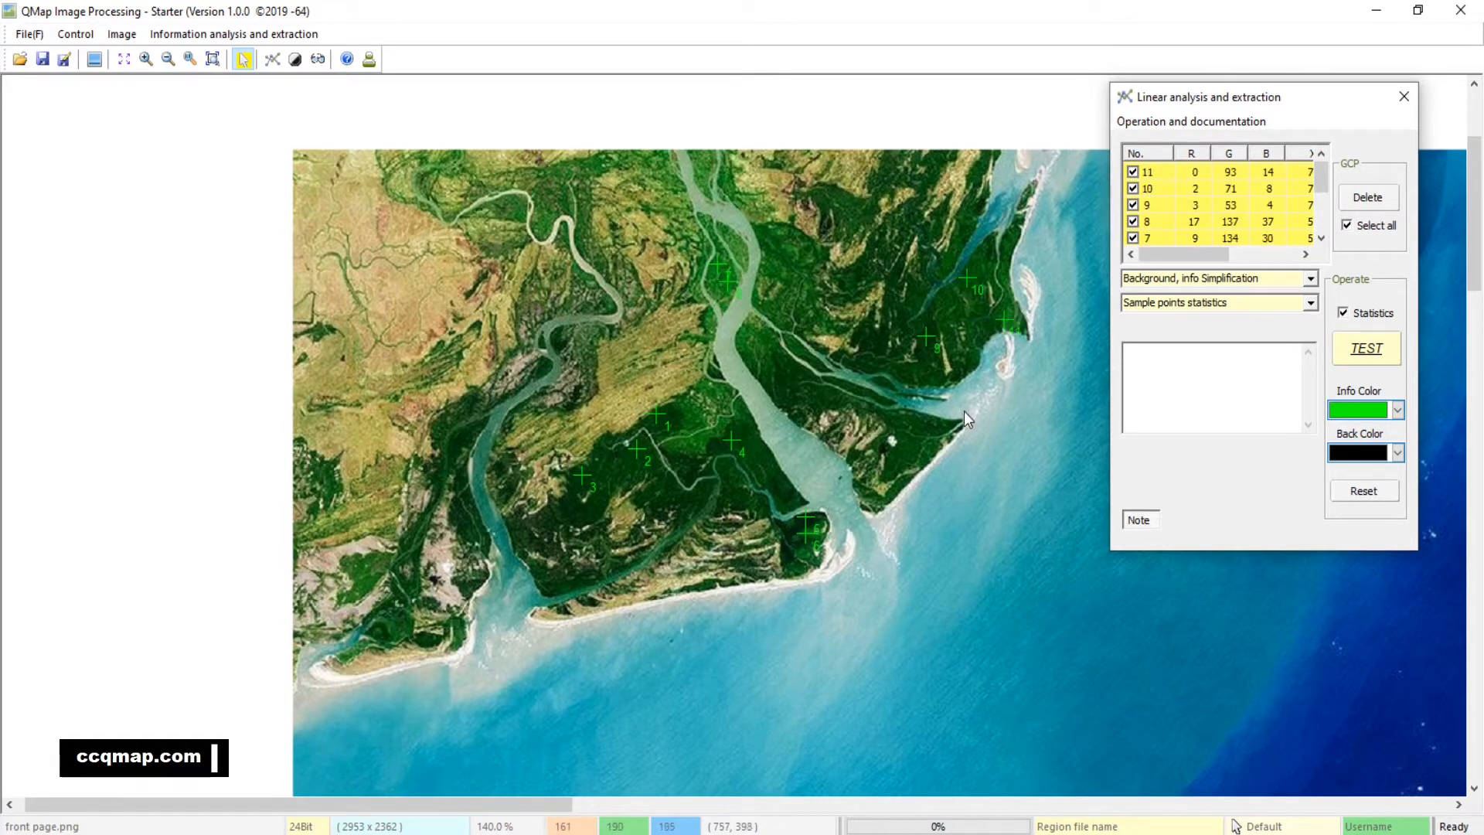
# Add two vegetation sample points east of the main river mouth and five west of the smaller river
pyautogui.click(926, 425)
pyautogui.click(912, 448)
pyautogui.click(403, 536)
pyautogui.click(467, 501)
pyautogui.click(461, 515)
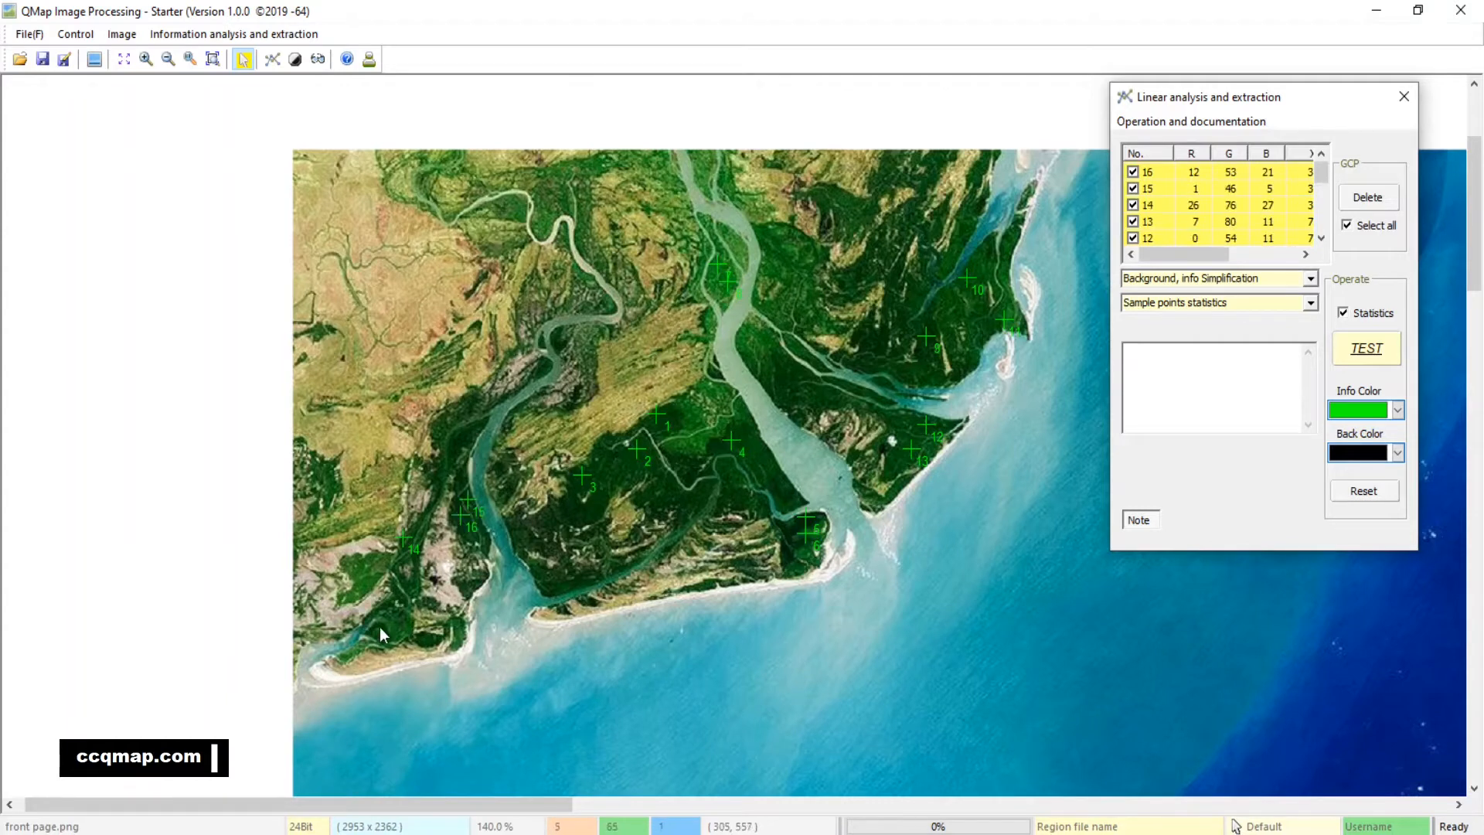
pyautogui.click(392, 606)
pyautogui.click(426, 639)
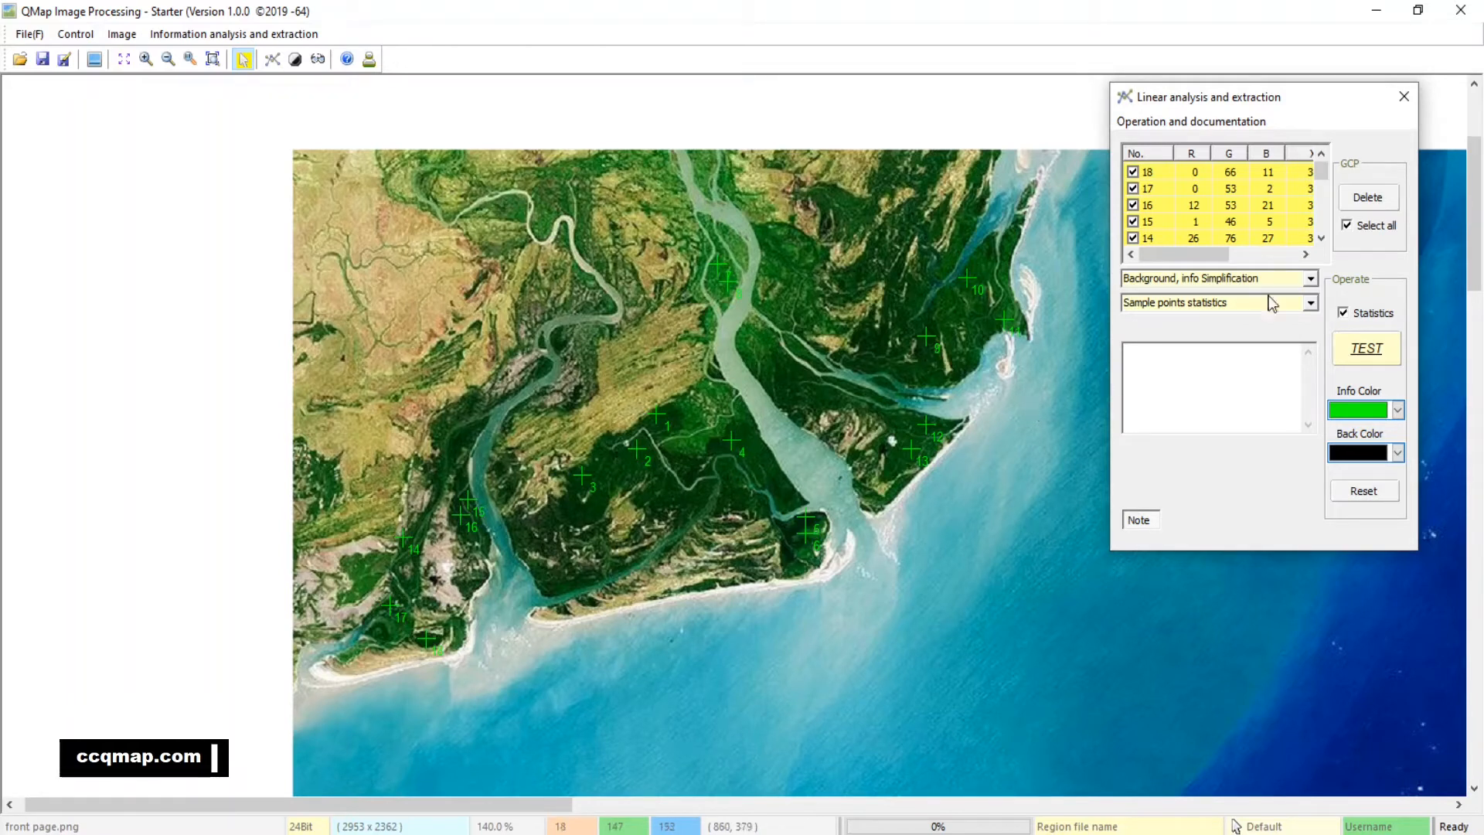
# Run the vegetation test in Background, info Simplification mode and delete all its sample points
pyautogui.click(1367, 351)
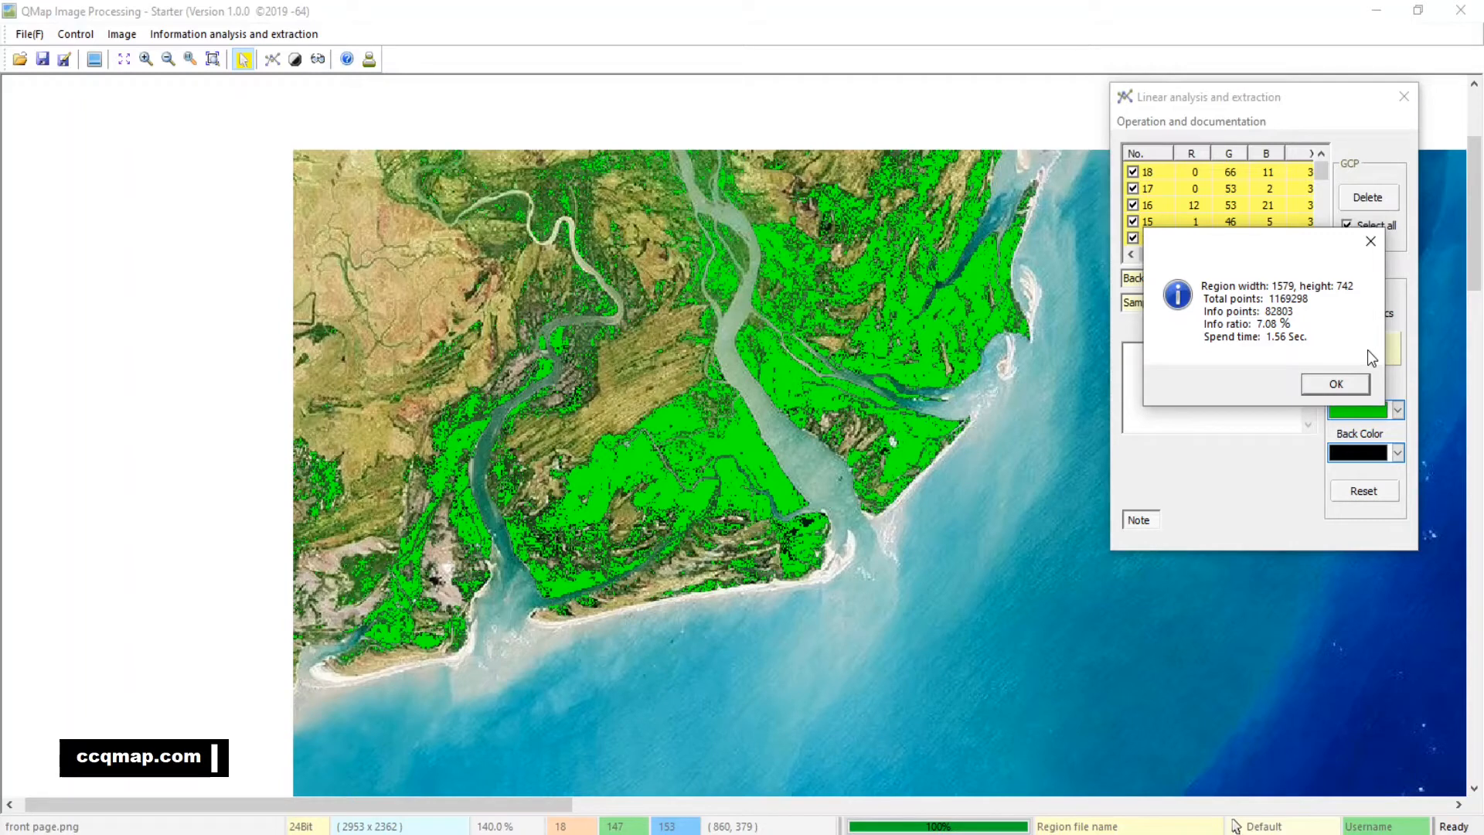
pyautogui.click(1324, 384)
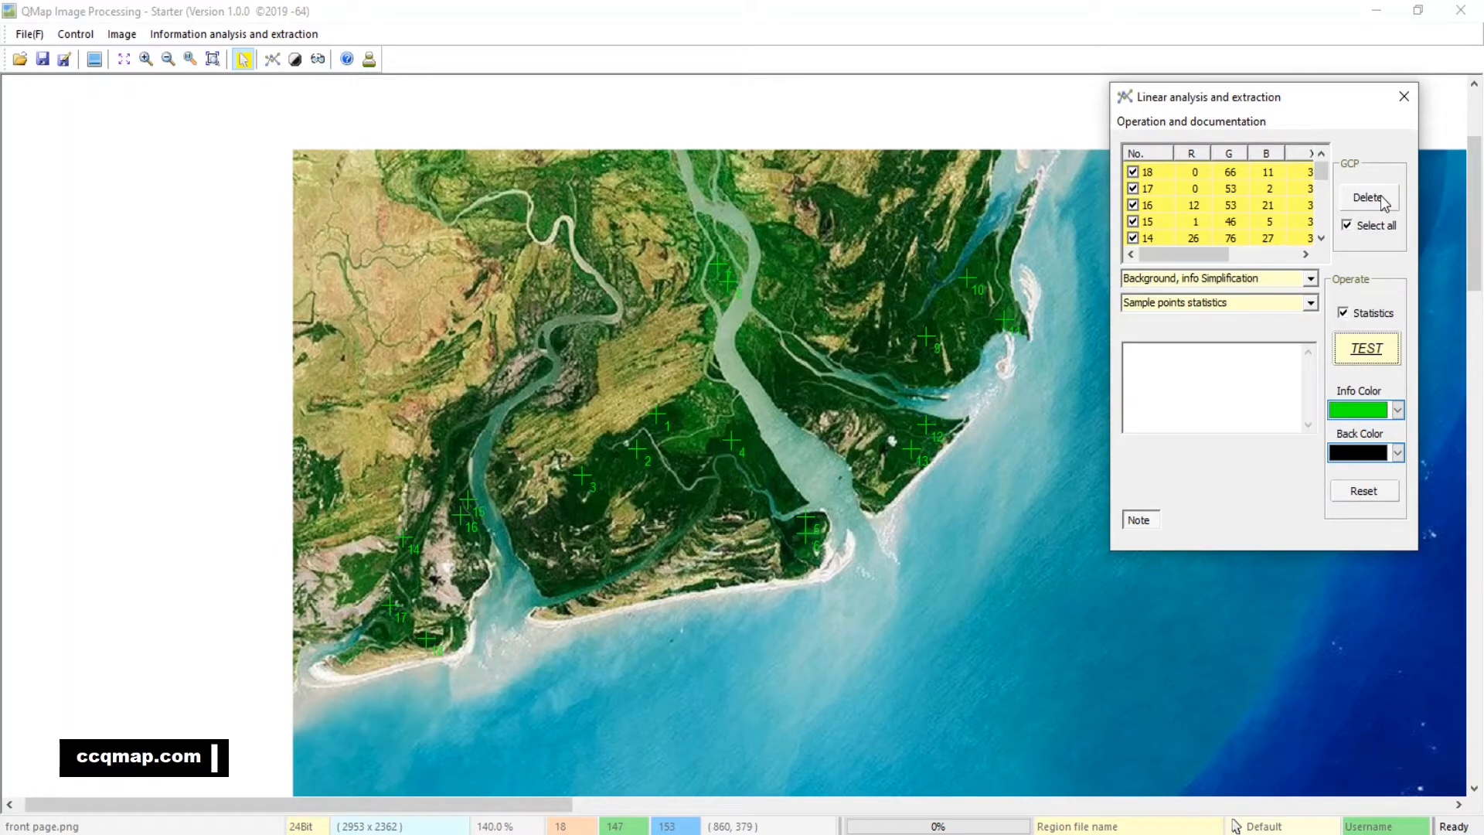
pyautogui.click(1383, 200)
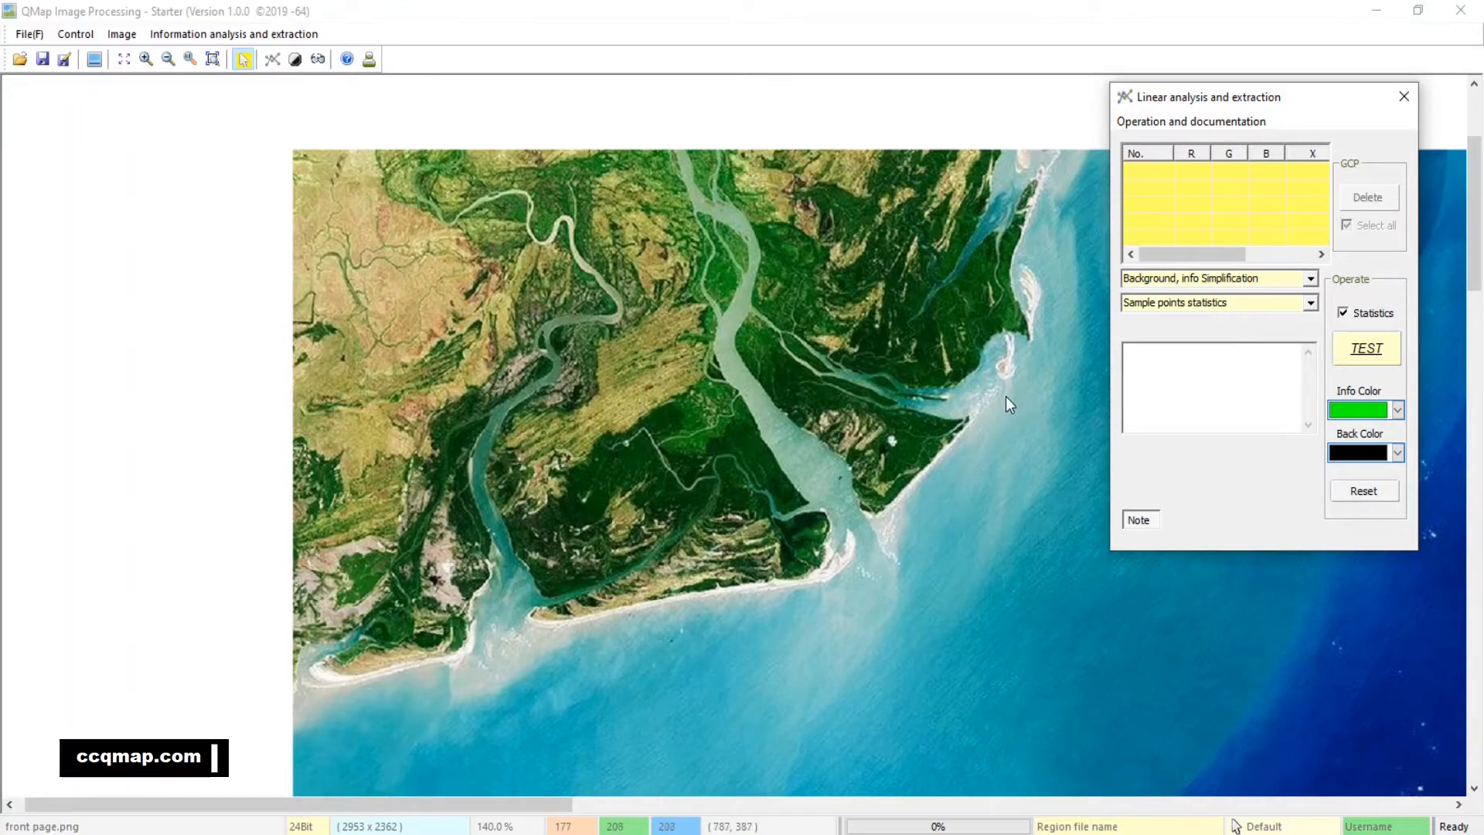
pyautogui.click(1405, 97)
# Start a new linear analysis for the turquoise water and place six sample points off the delta's coastline
pyautogui.moveTo(1072, 527); pyautogui.dragTo(991, 322)
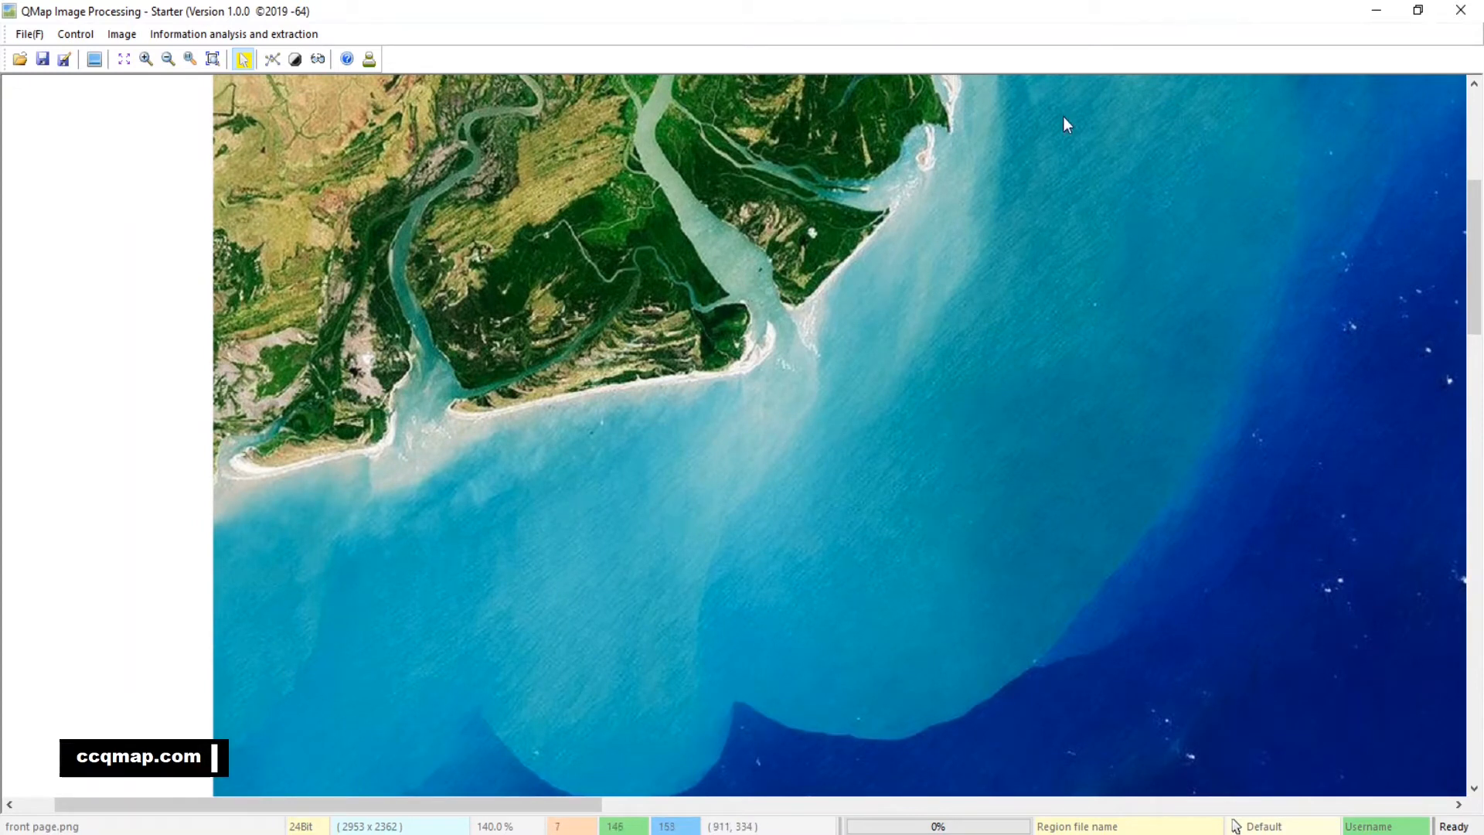
pyautogui.moveTo(1006, 586); pyautogui.dragTo(889, 532)
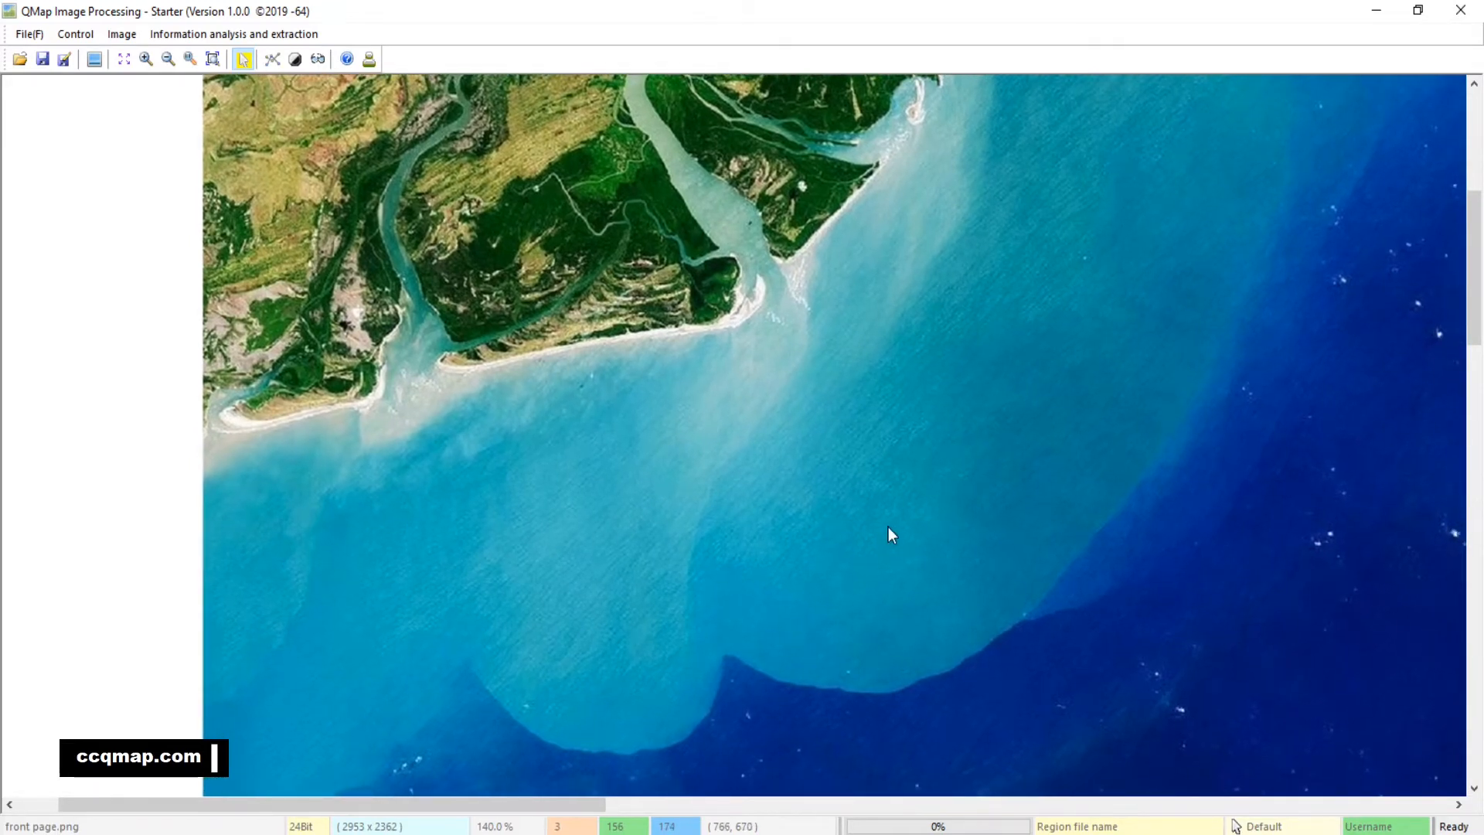
pyautogui.click(272, 59)
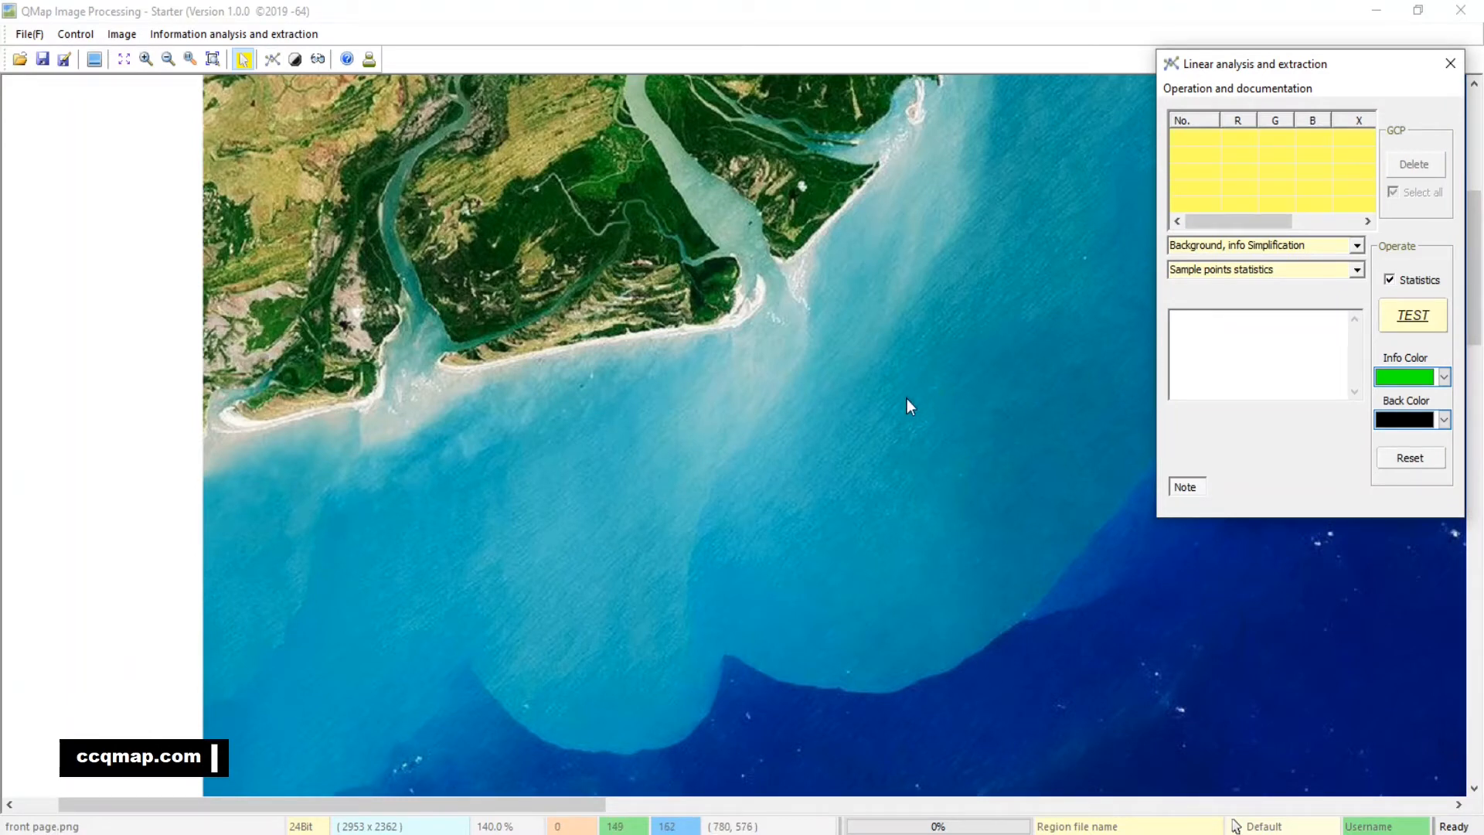
pyautogui.click(292, 501)
pyautogui.click(491, 437)
pyautogui.click(651, 390)
pyautogui.click(805, 323)
pyautogui.click(958, 190)
pyautogui.click(1043, 131)
# Add eleven sample points in the turquoise plume along its outer edge with the dark blue sea
pyautogui.click(1096, 296)
pyautogui.click(1030, 507)
pyautogui.click(956, 636)
pyautogui.click(852, 663)
pyautogui.click(737, 633)
pyautogui.click(800, 658)
pyautogui.click(683, 660)
pyautogui.click(673, 719)
pyautogui.click(570, 705)
pyautogui.click(511, 664)
pyautogui.click(627, 697)
# Add ten more water sample points across the plume's southwestern part and its central area
pyautogui.click(404, 684)
pyautogui.click(346, 755)
pyautogui.click(231, 735)
pyautogui.click(214, 611)
pyautogui.click(325, 592)
pyautogui.click(537, 505)
pyautogui.click(860, 385)
pyautogui.click(744, 490)
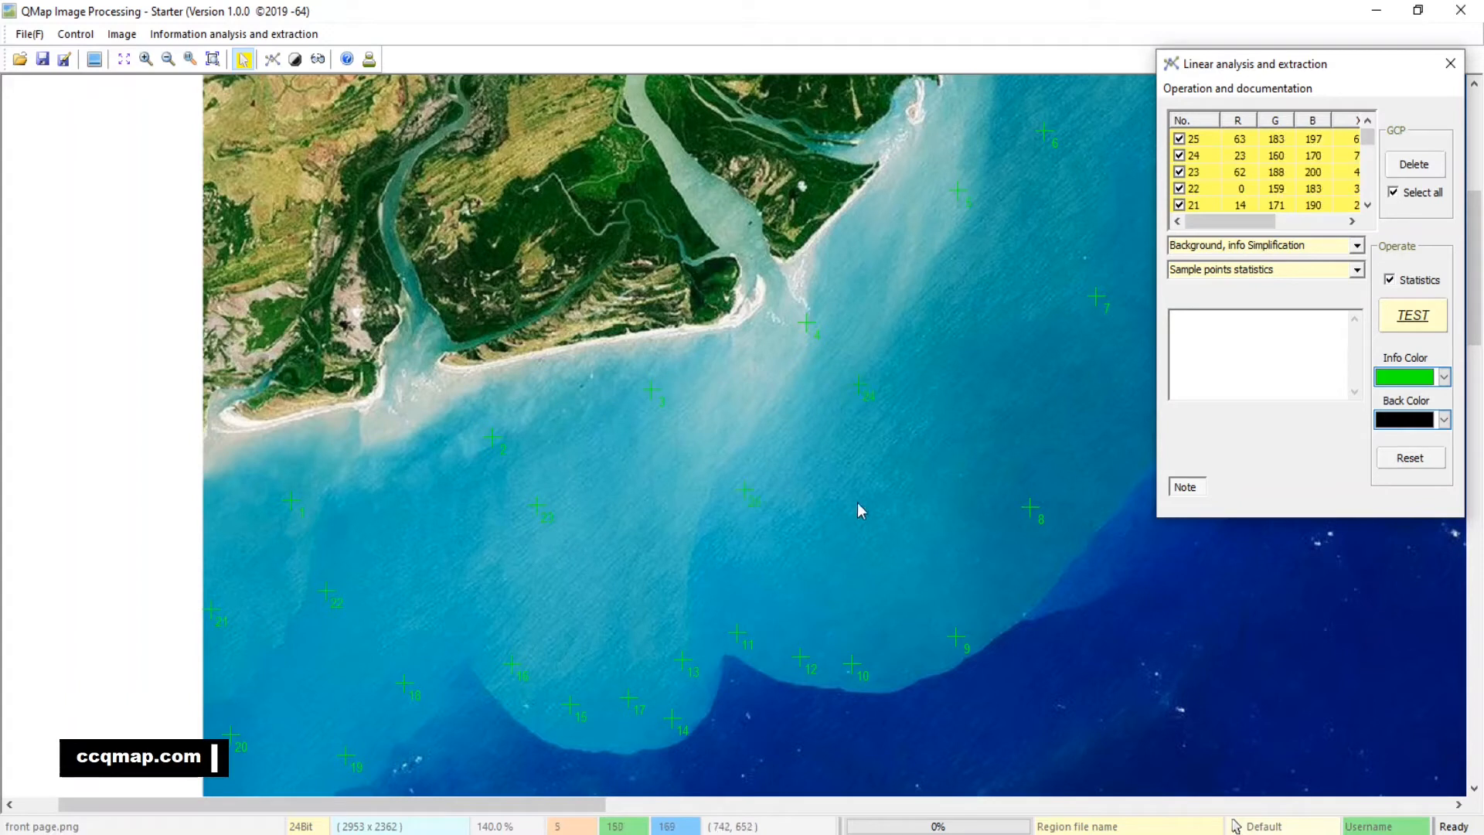
pyautogui.click(861, 501)
pyautogui.click(686, 569)
# Set the processing mode to No background, info Simplification and run the test on the water samples
pyautogui.click(1357, 246)
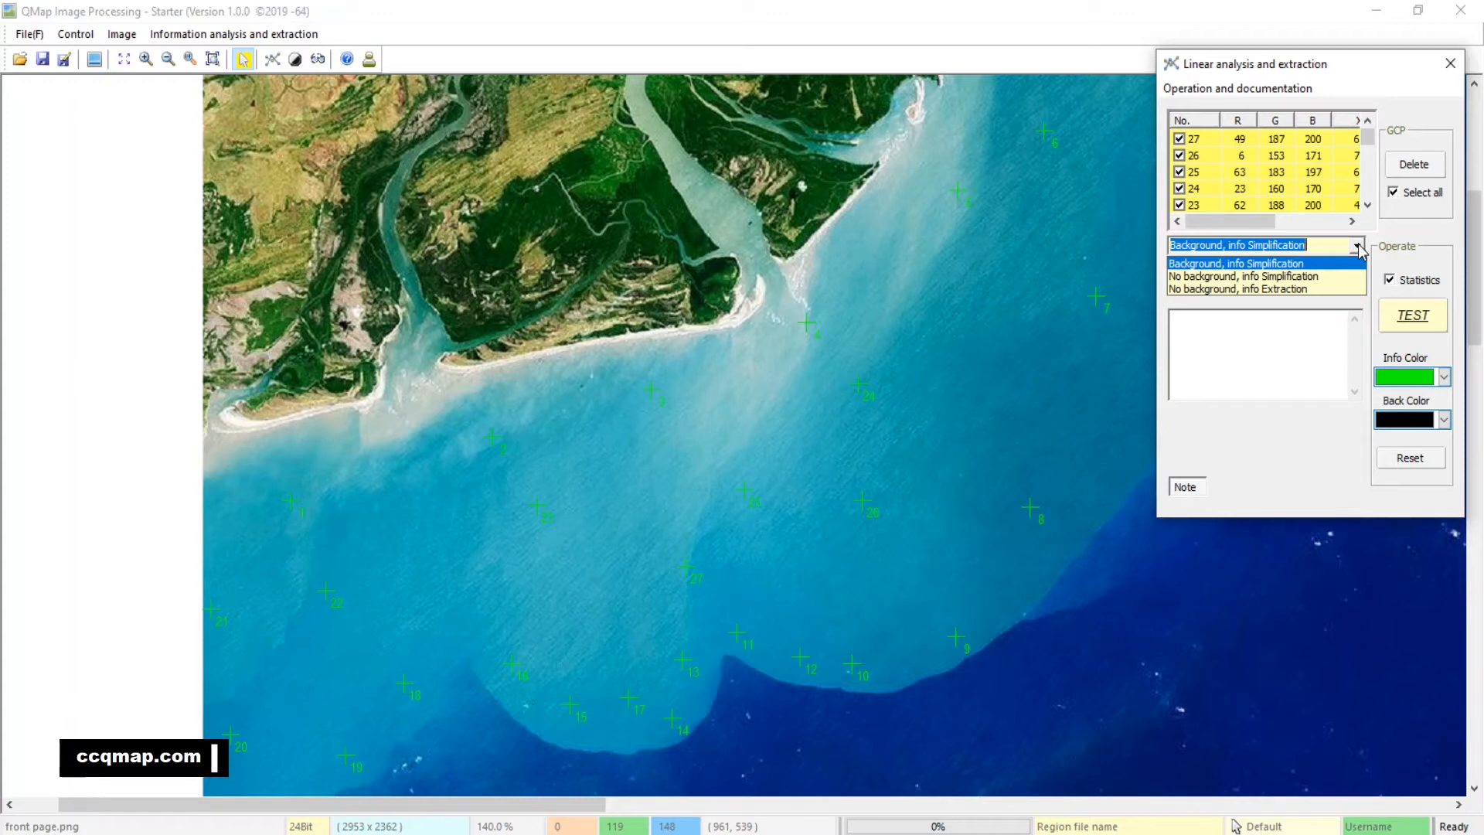
pyautogui.click(1335, 276)
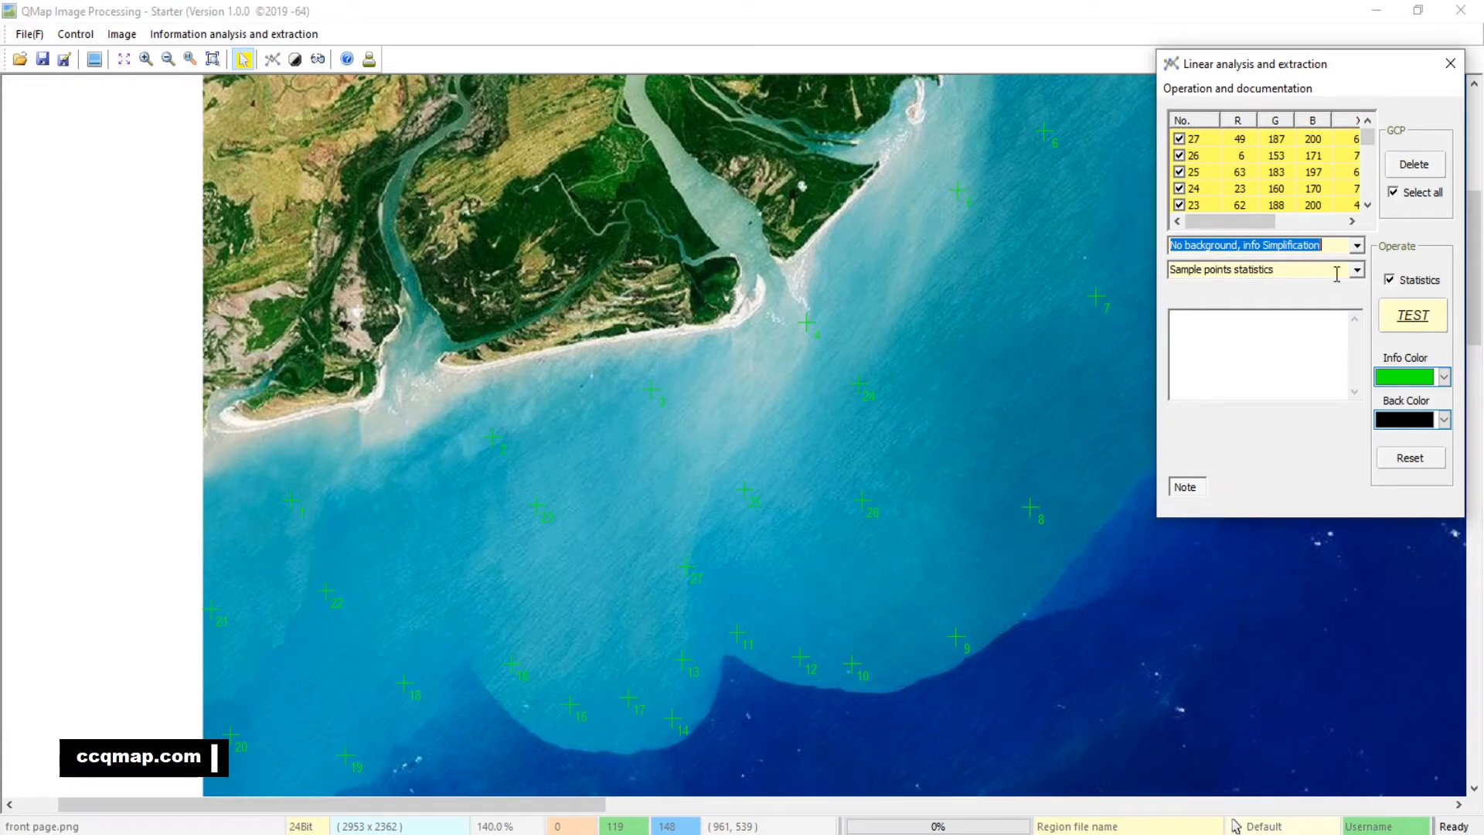
pyautogui.click(1357, 245)
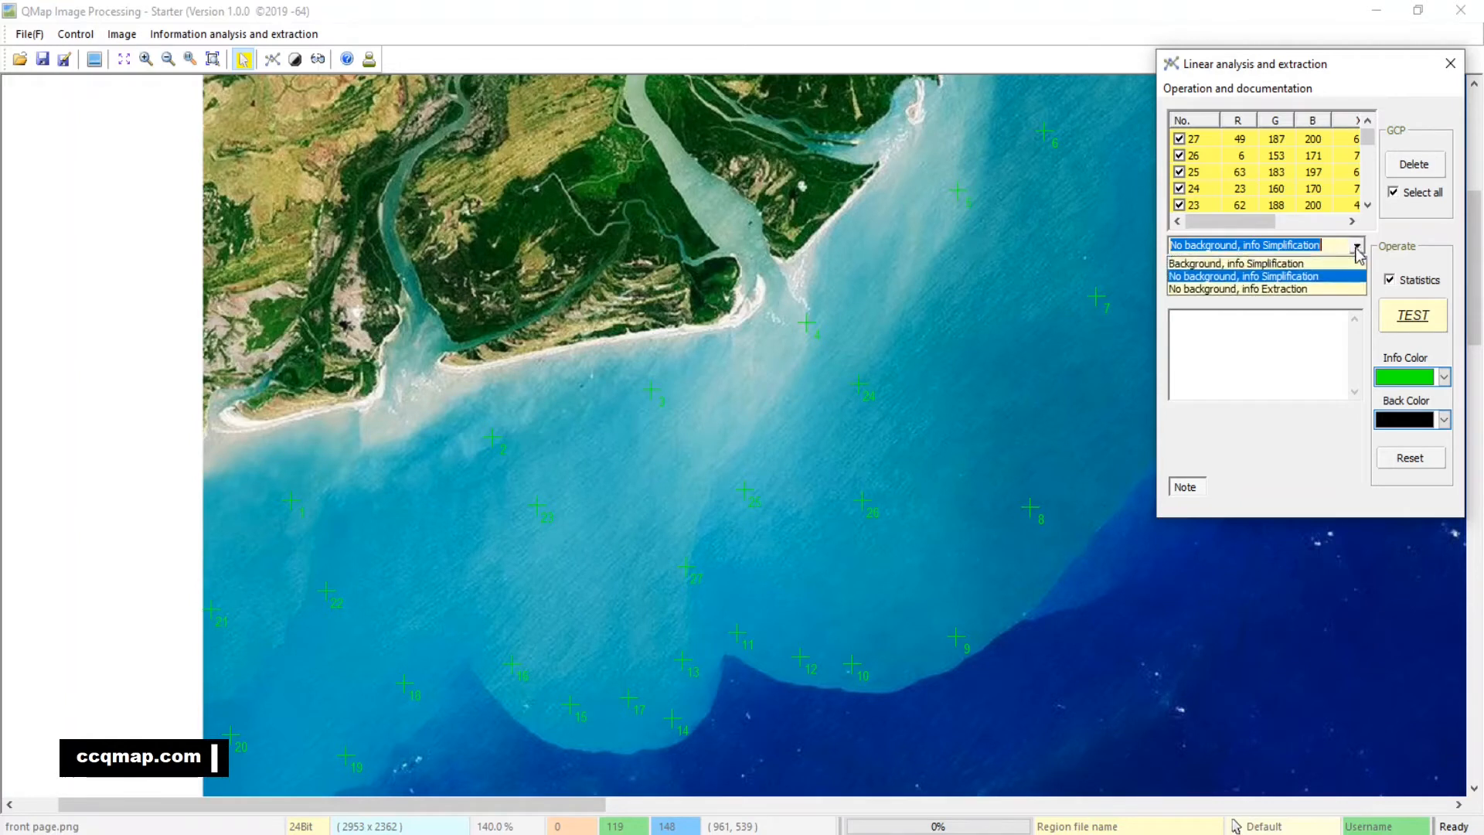
pyautogui.click(1328, 279)
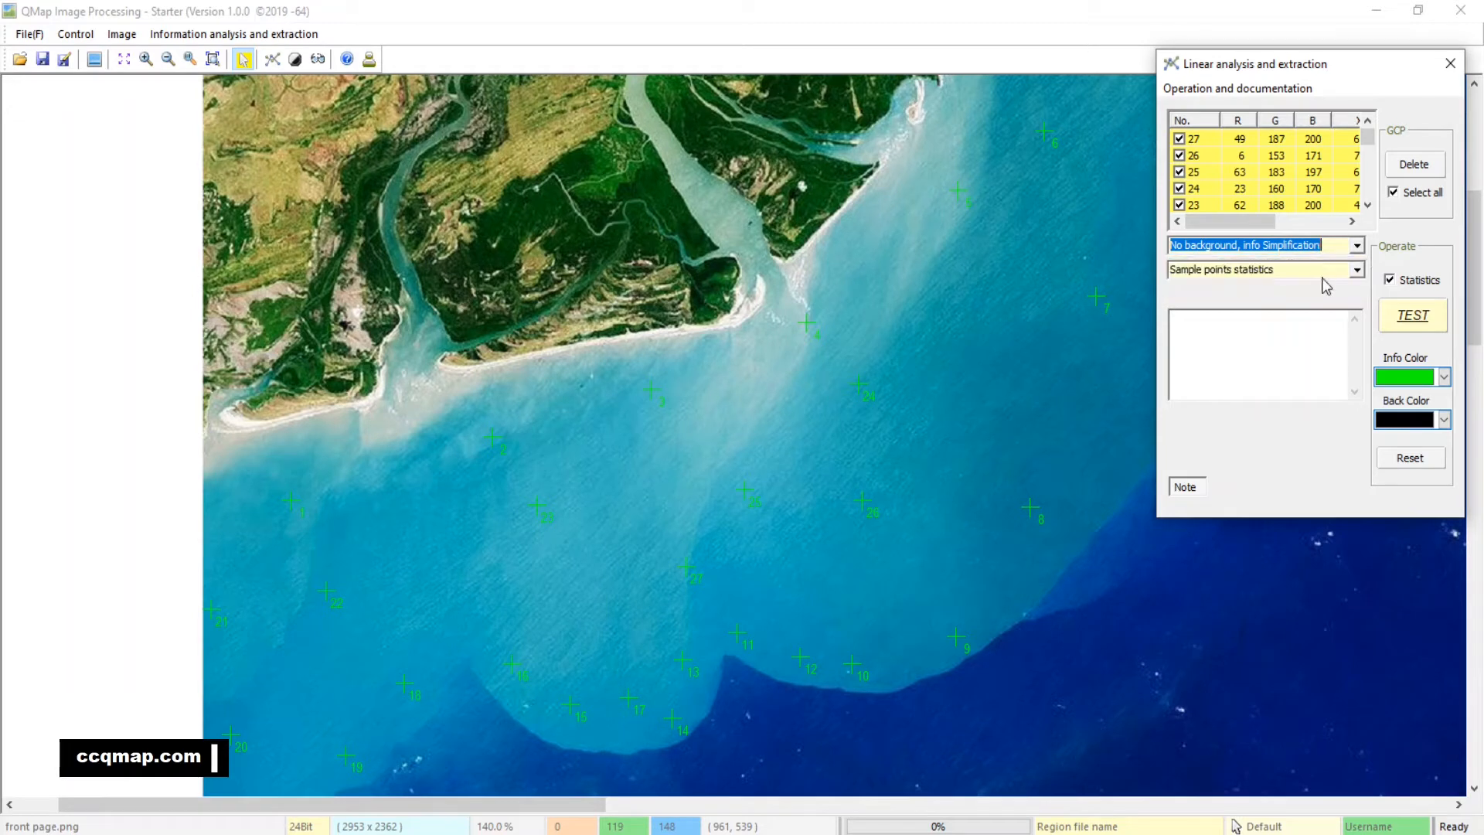
pyautogui.click(1410, 324)
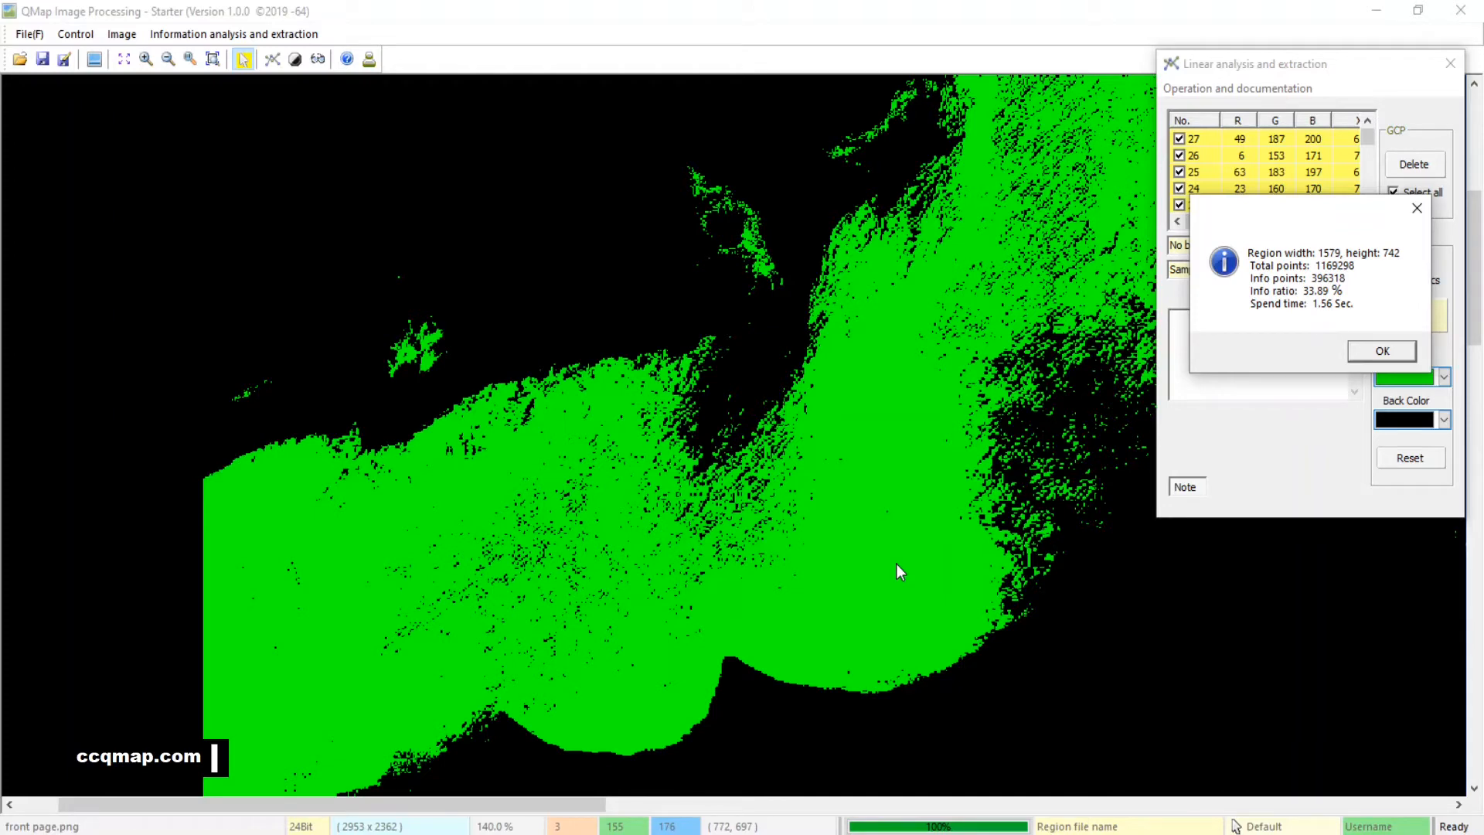
pyautogui.click(1379, 351)
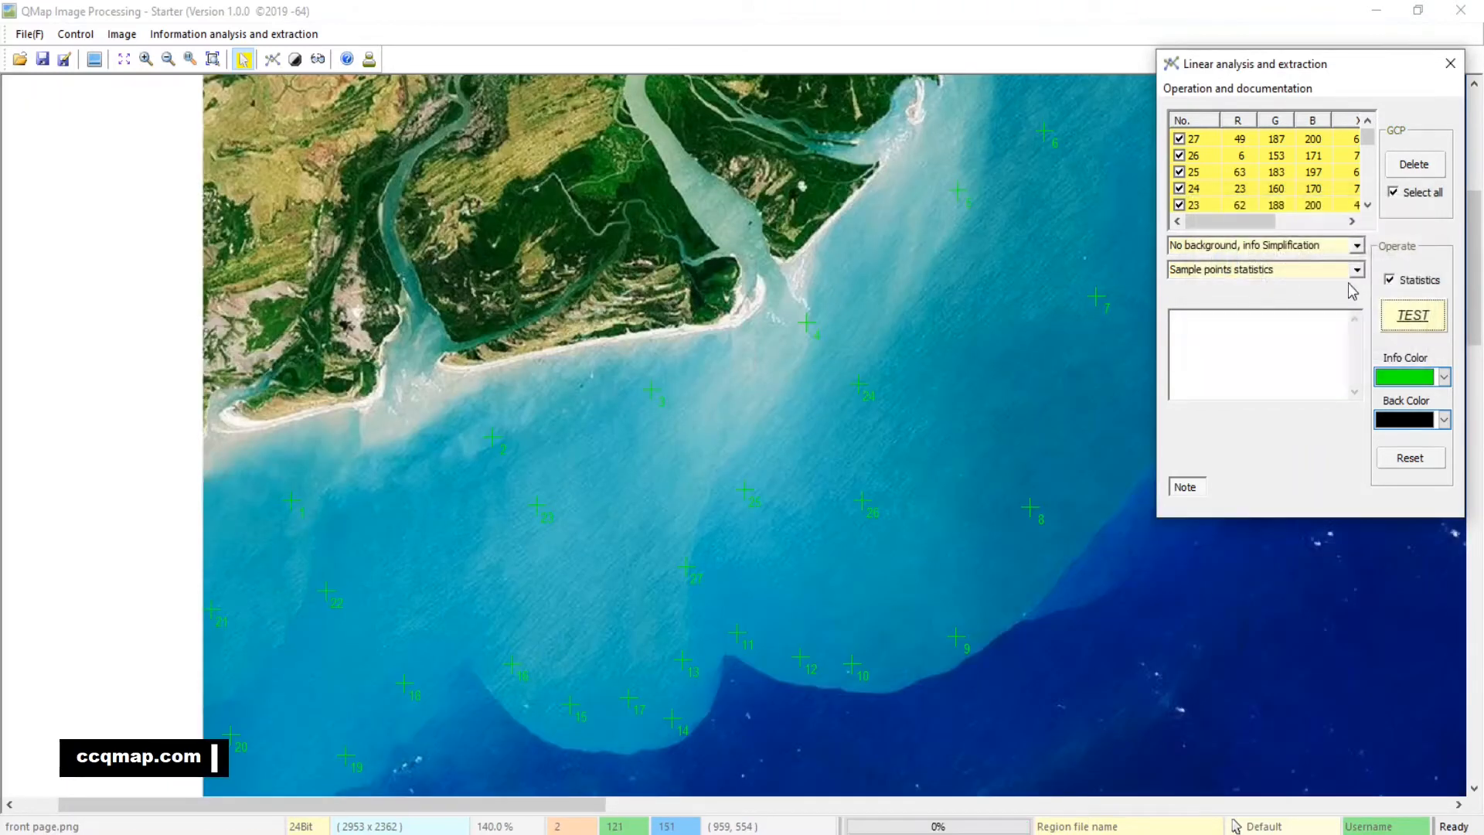
# Switch the processing mode to No background, info Extraction and run the water test again
pyautogui.click(1356, 245)
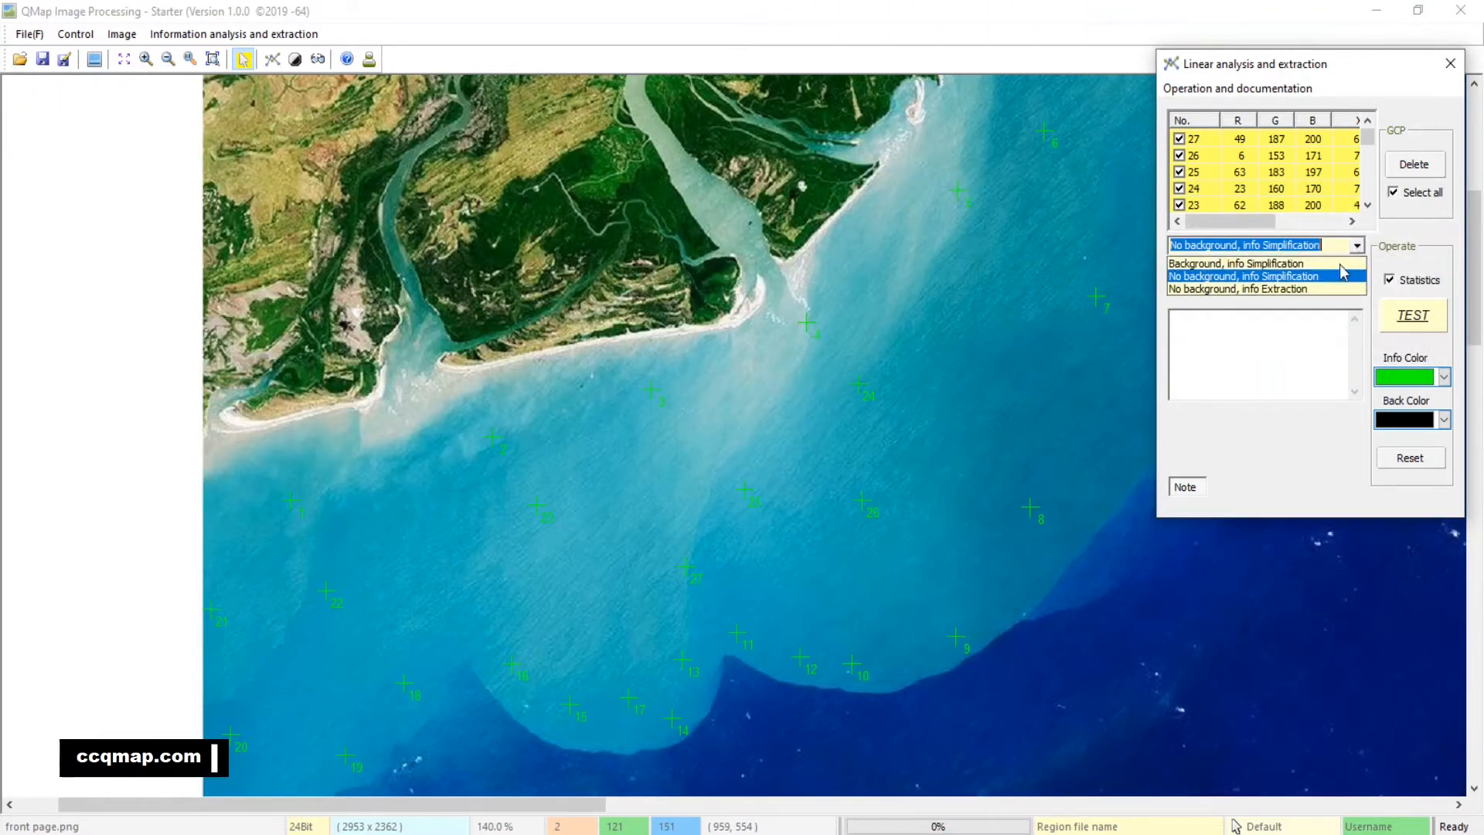
pyautogui.click(1264, 289)
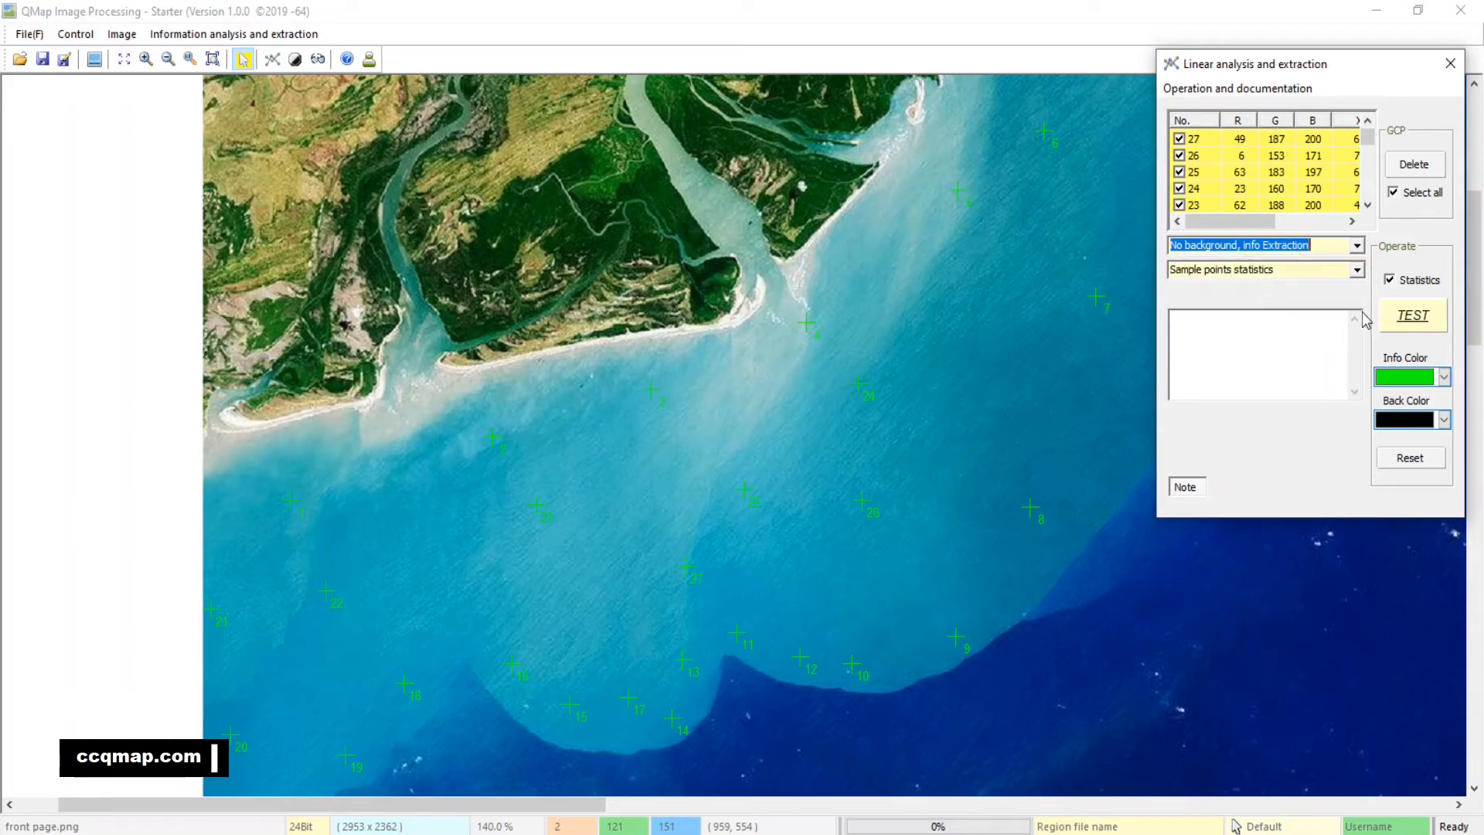
pyautogui.click(1421, 315)
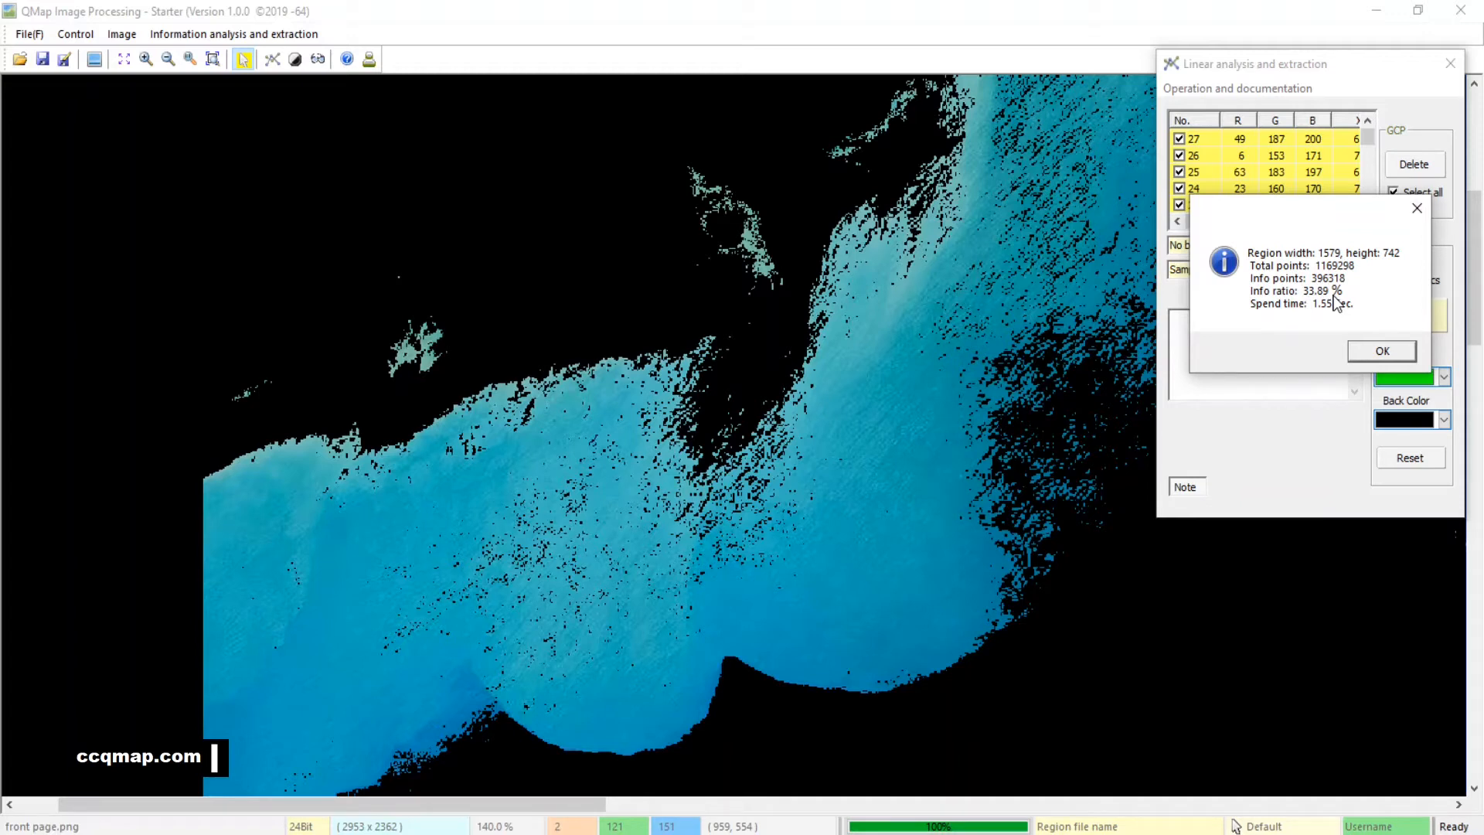
pyautogui.click(1383, 351)
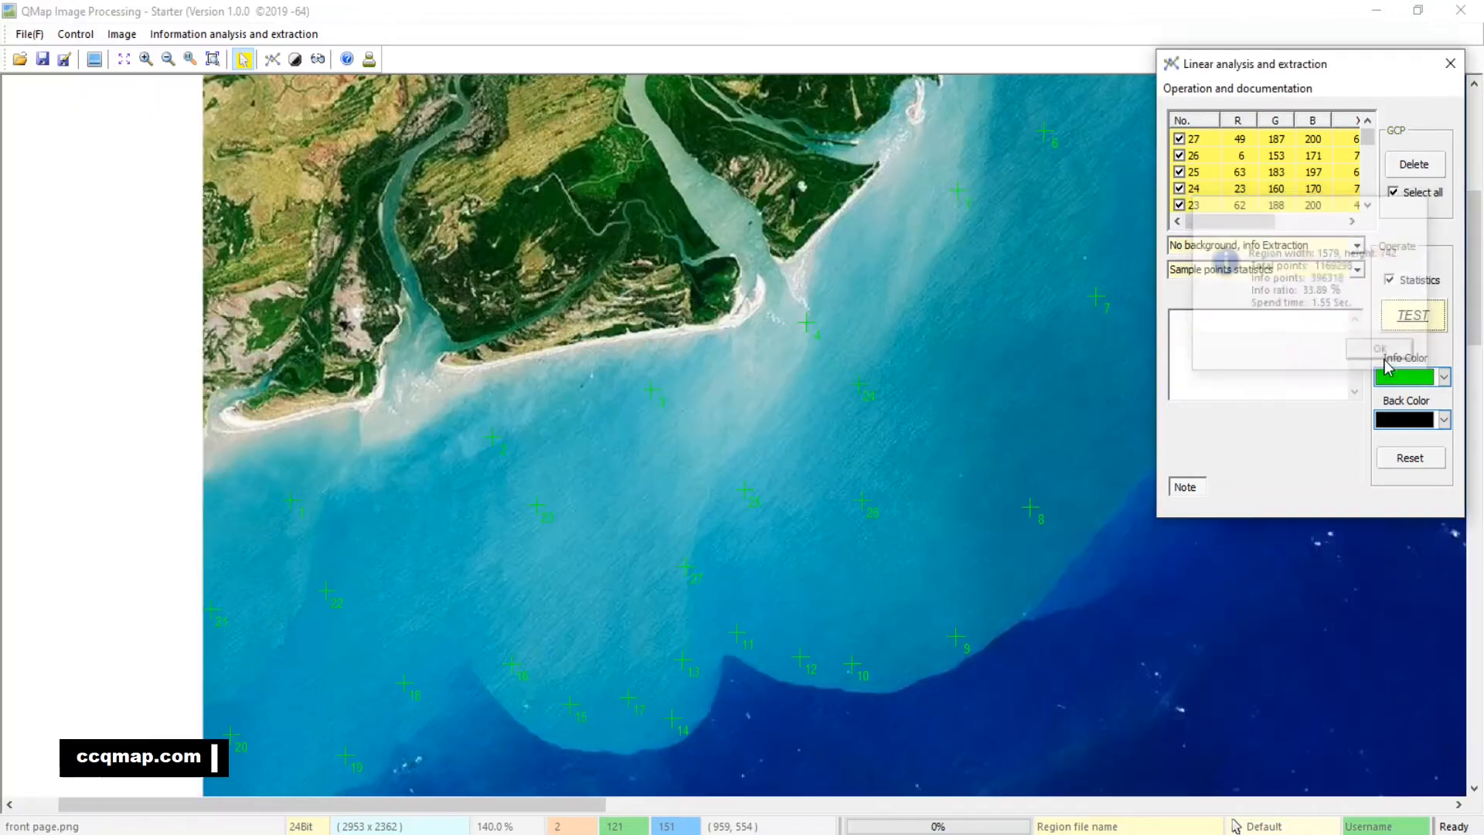
# Delete all water sample points, close the Linear analysis and extraction dialog, and fit the whole image sheet in view
pyautogui.click(1430, 162)
pyautogui.click(1450, 63)
pyautogui.moveTo(1167, 520); pyautogui.dragTo(345, 182)
pyautogui.click(197, 60)
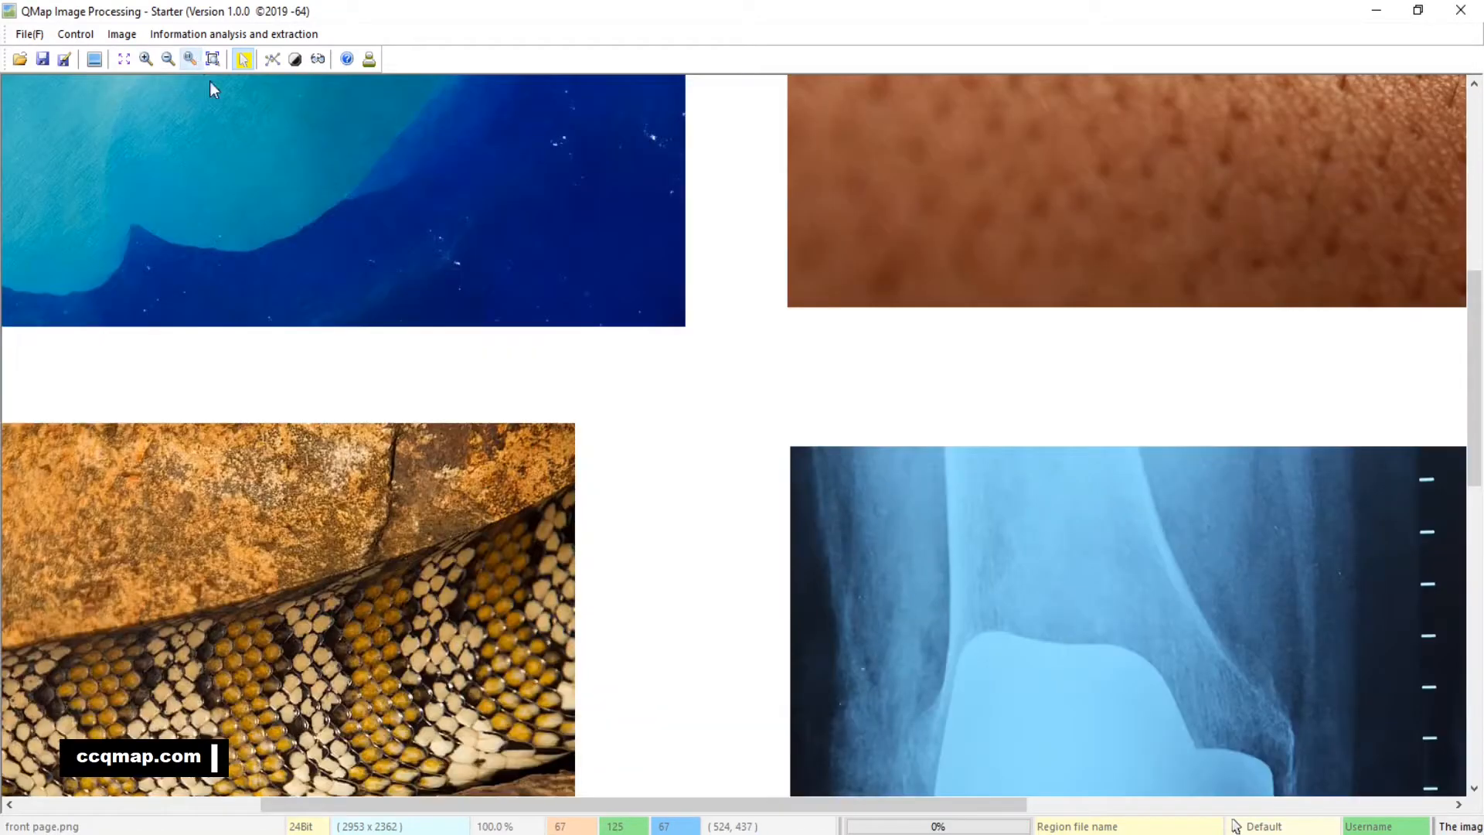
pyautogui.click(213, 60)
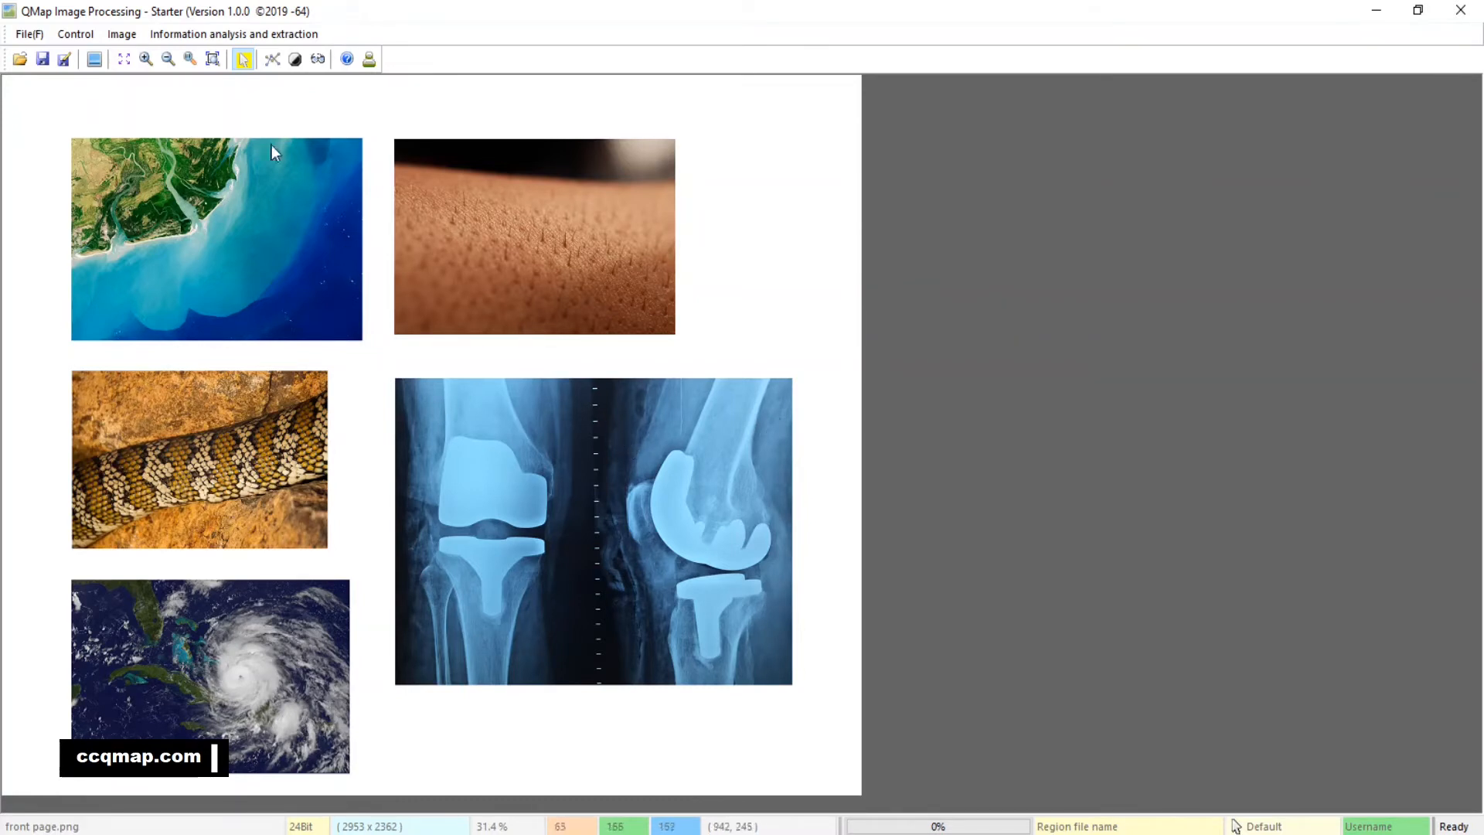
# Open the Linear analysis and extraction tool for the knee implant X-ray image
pyautogui.click(189, 59)
pyautogui.moveTo(1180, 688); pyautogui.dragTo(389, 124)
pyautogui.moveTo(920, 602); pyautogui.dragTo(658, 124)
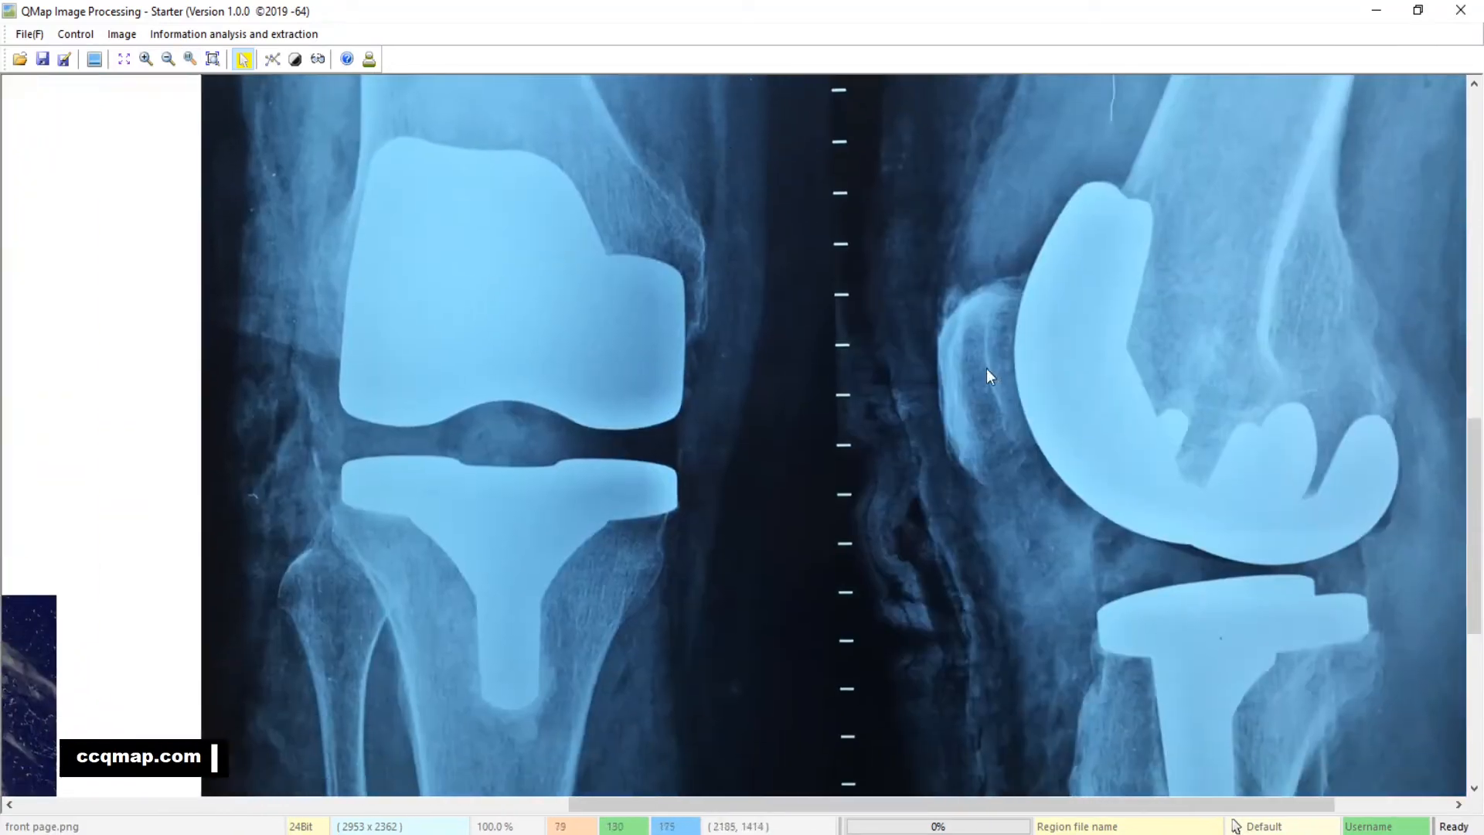
pyautogui.moveTo(964, 358); pyautogui.dragTo(746, 276)
pyautogui.click(174, 58)
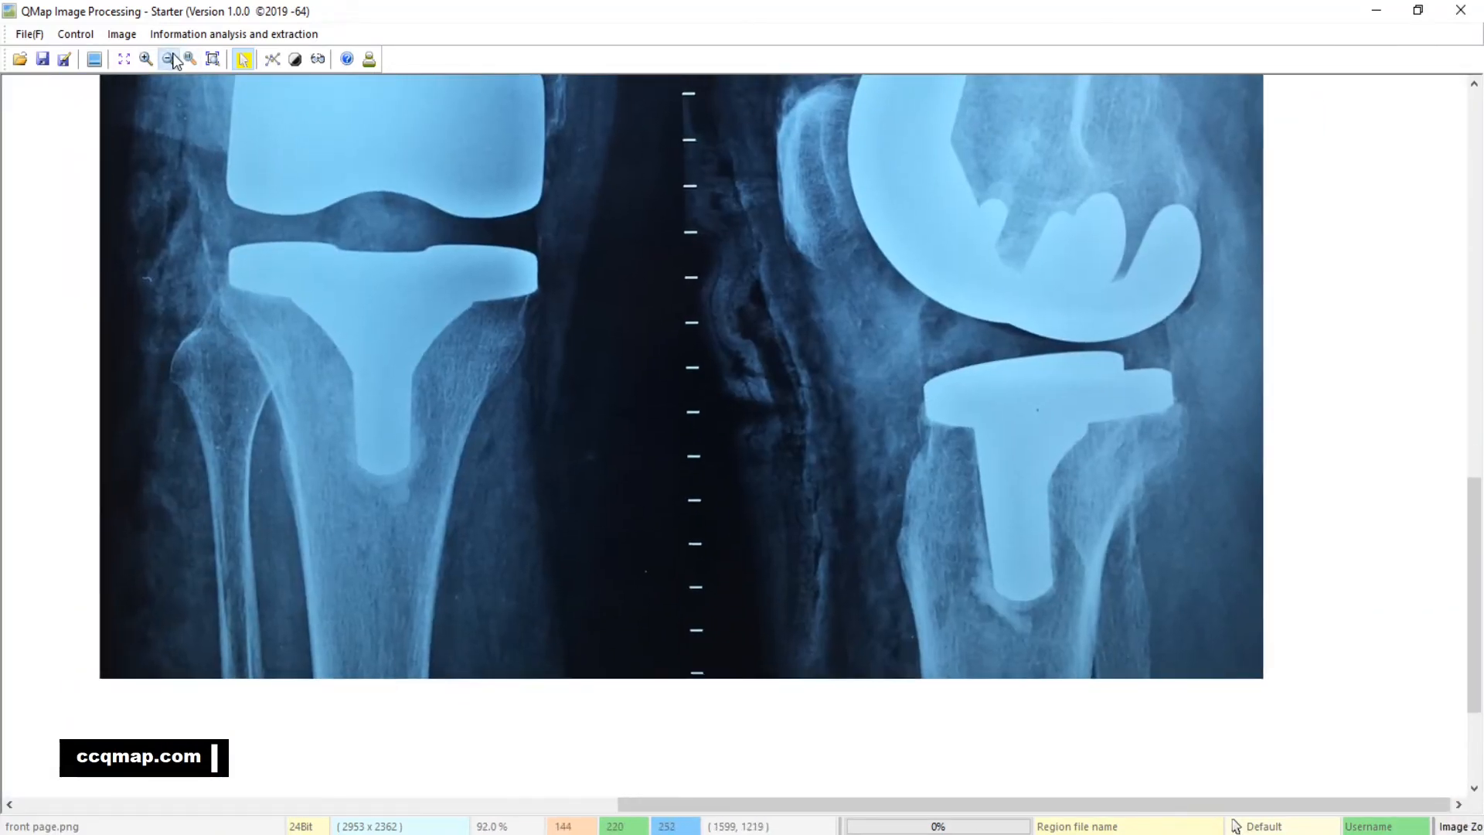
pyautogui.scroll(2, 341, 342)
pyautogui.moveTo(373, 417); pyautogui.dragTo(378, 404)
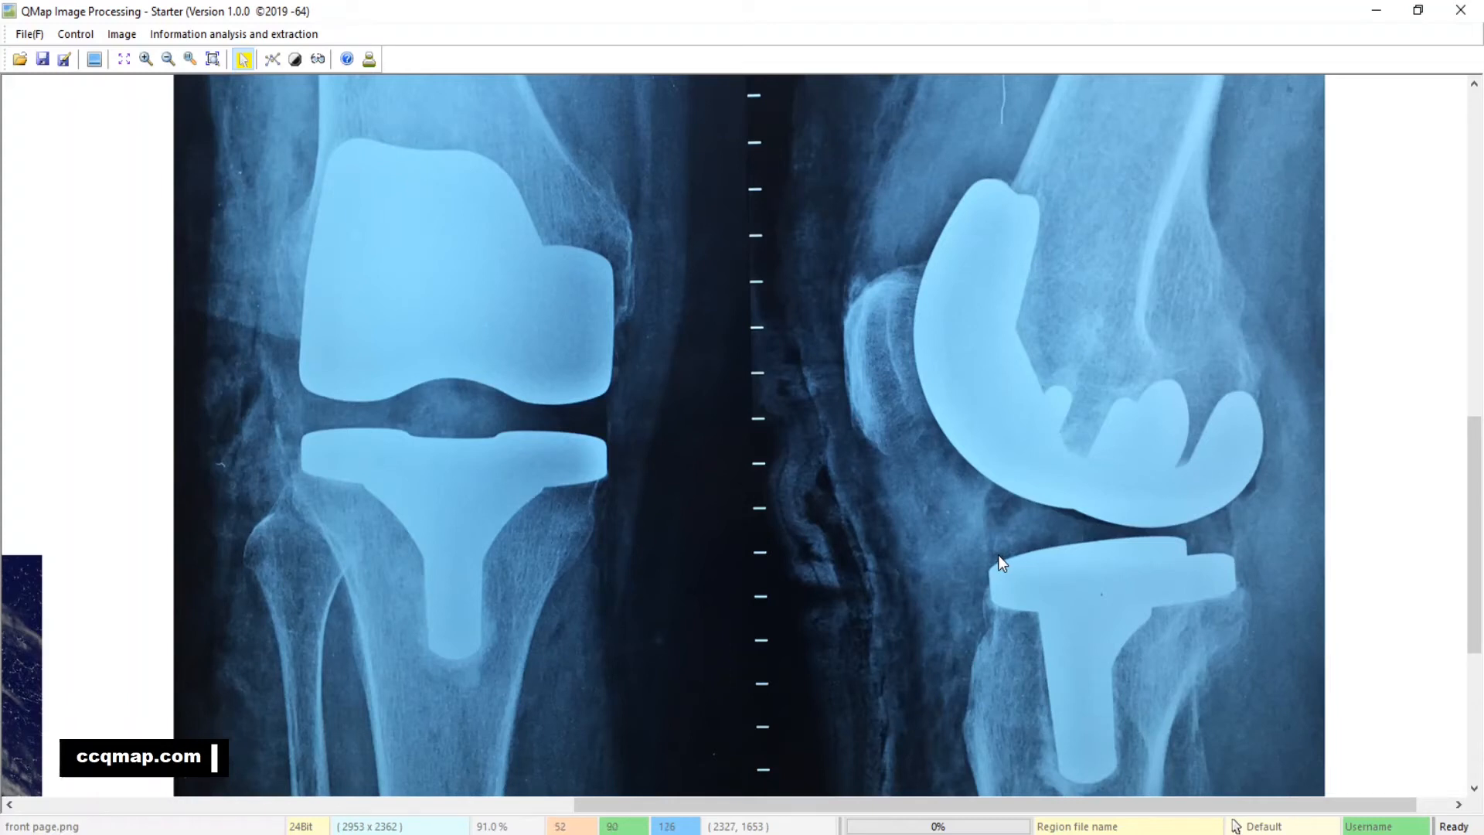
pyautogui.click(273, 59)
pyautogui.moveTo(801, 348); pyautogui.dragTo(698, 352)
pyautogui.moveTo(754, 439); pyautogui.dragTo(773, 473)
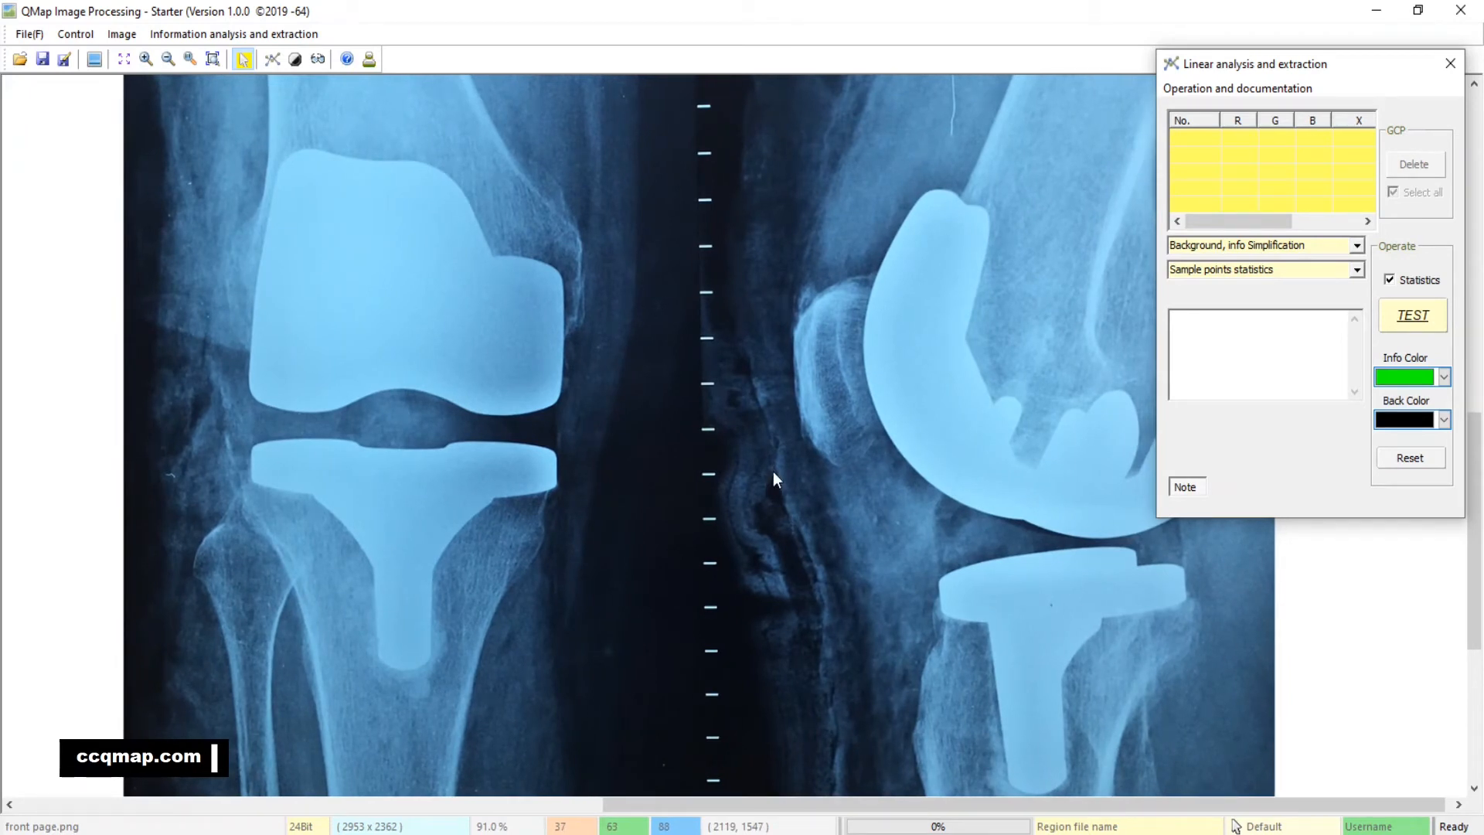
pyautogui.moveTo(847, 560); pyautogui.dragTo(828, 563)
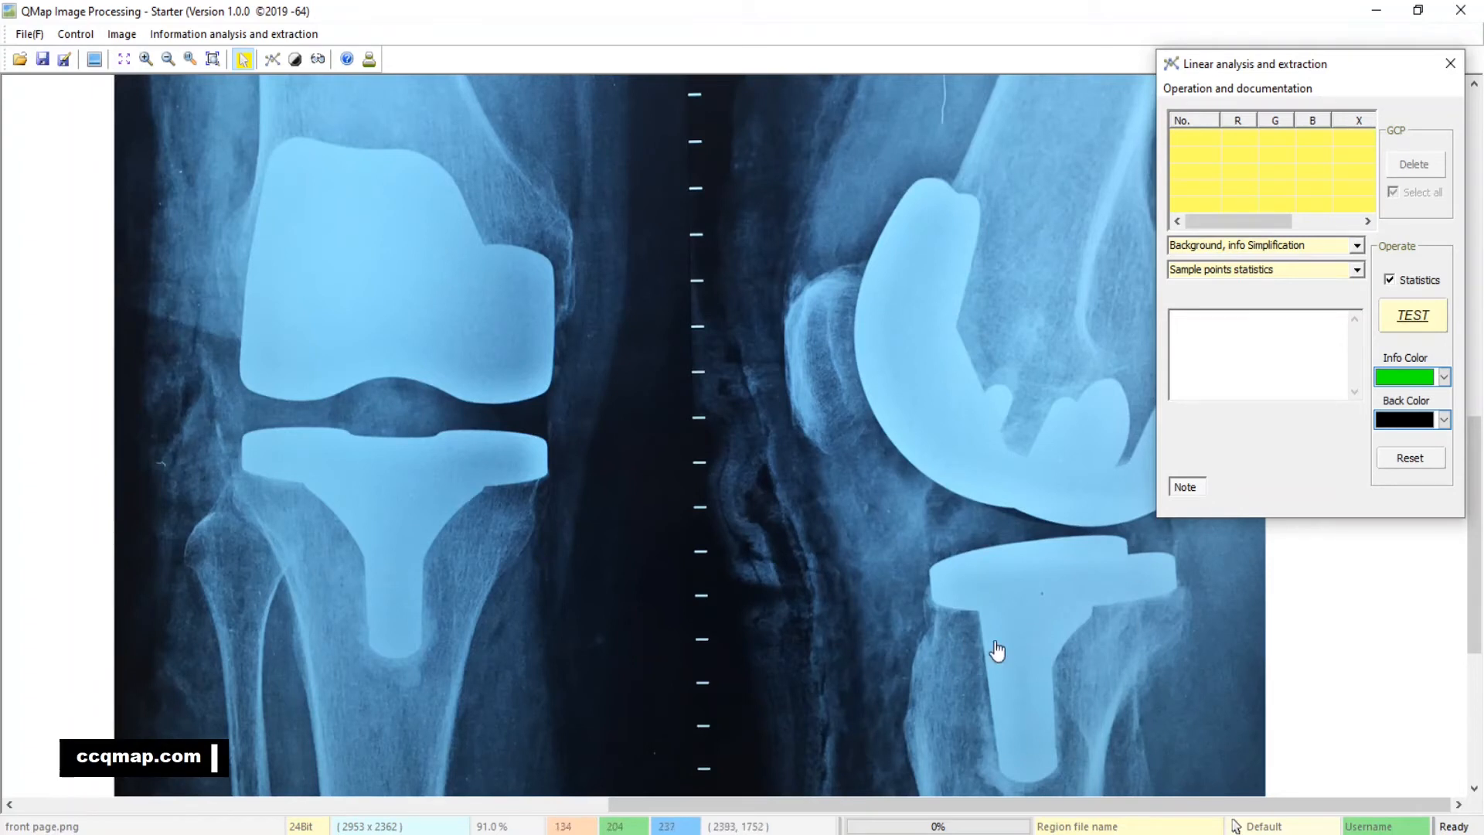
pyautogui.moveTo(993, 644); pyautogui.dragTo(980, 599)
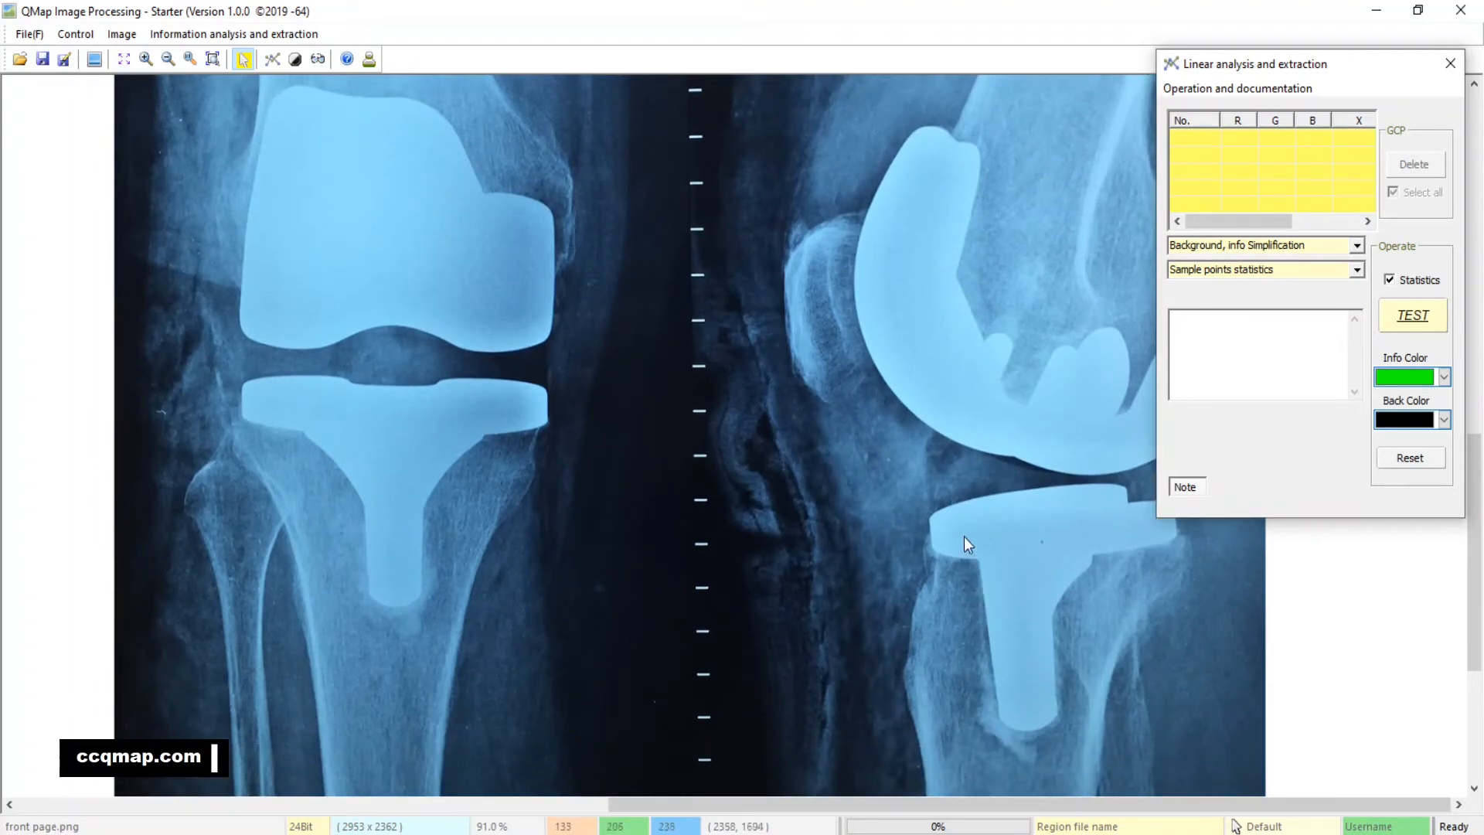
# Place sample points around the edge and interior of the horizontal plate on the lower implant in the side-view X-ray
pyautogui.click(939, 545)
pyautogui.click(936, 523)
pyautogui.click(957, 511)
pyautogui.click(997, 503)
pyautogui.click(1050, 493)
pyautogui.click(1109, 490)
pyautogui.click(1131, 511)
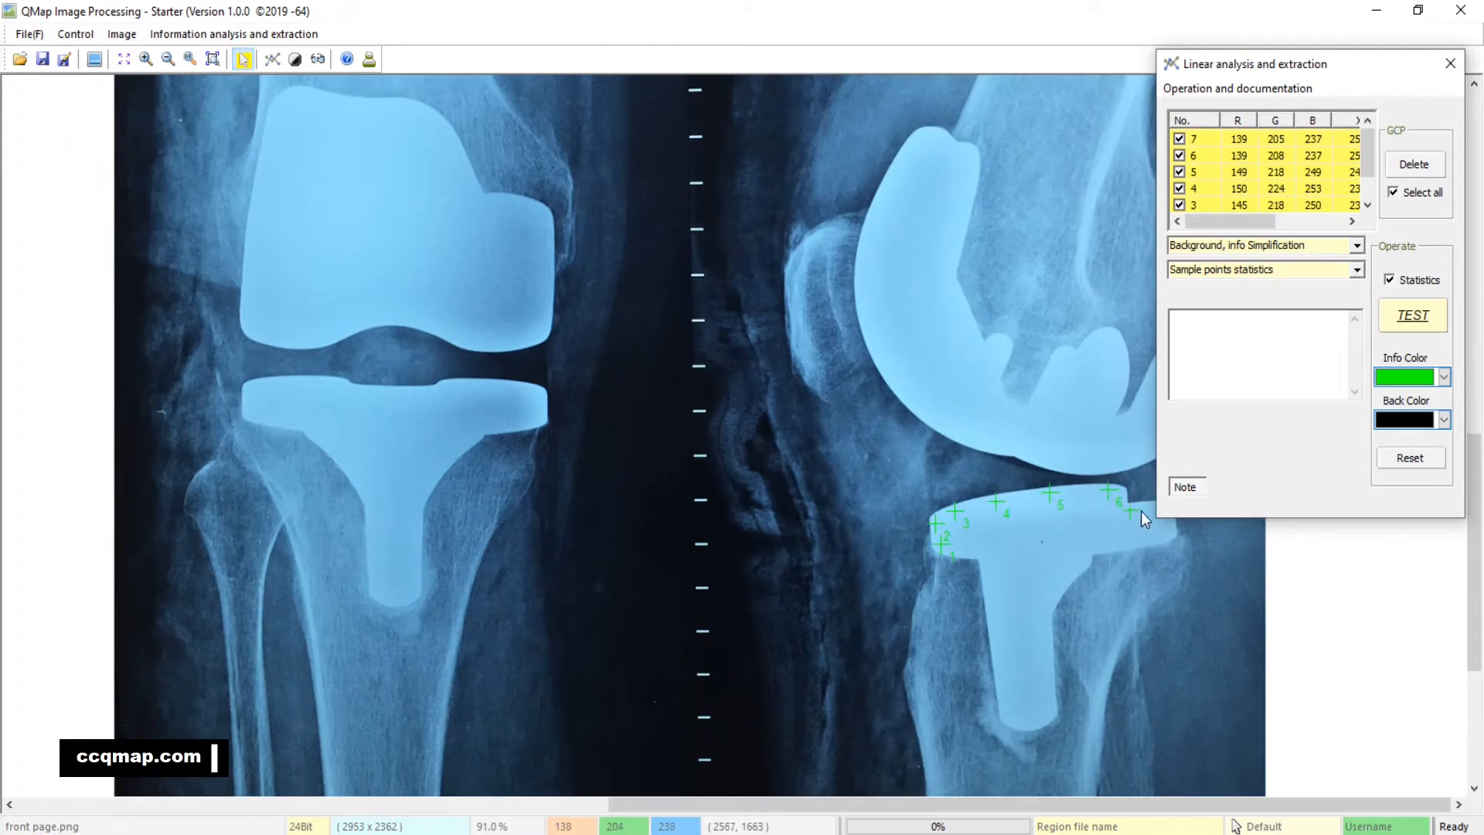
pyautogui.click(1166, 528)
pyautogui.click(1114, 526)
pyautogui.click(1042, 532)
pyautogui.click(991, 536)
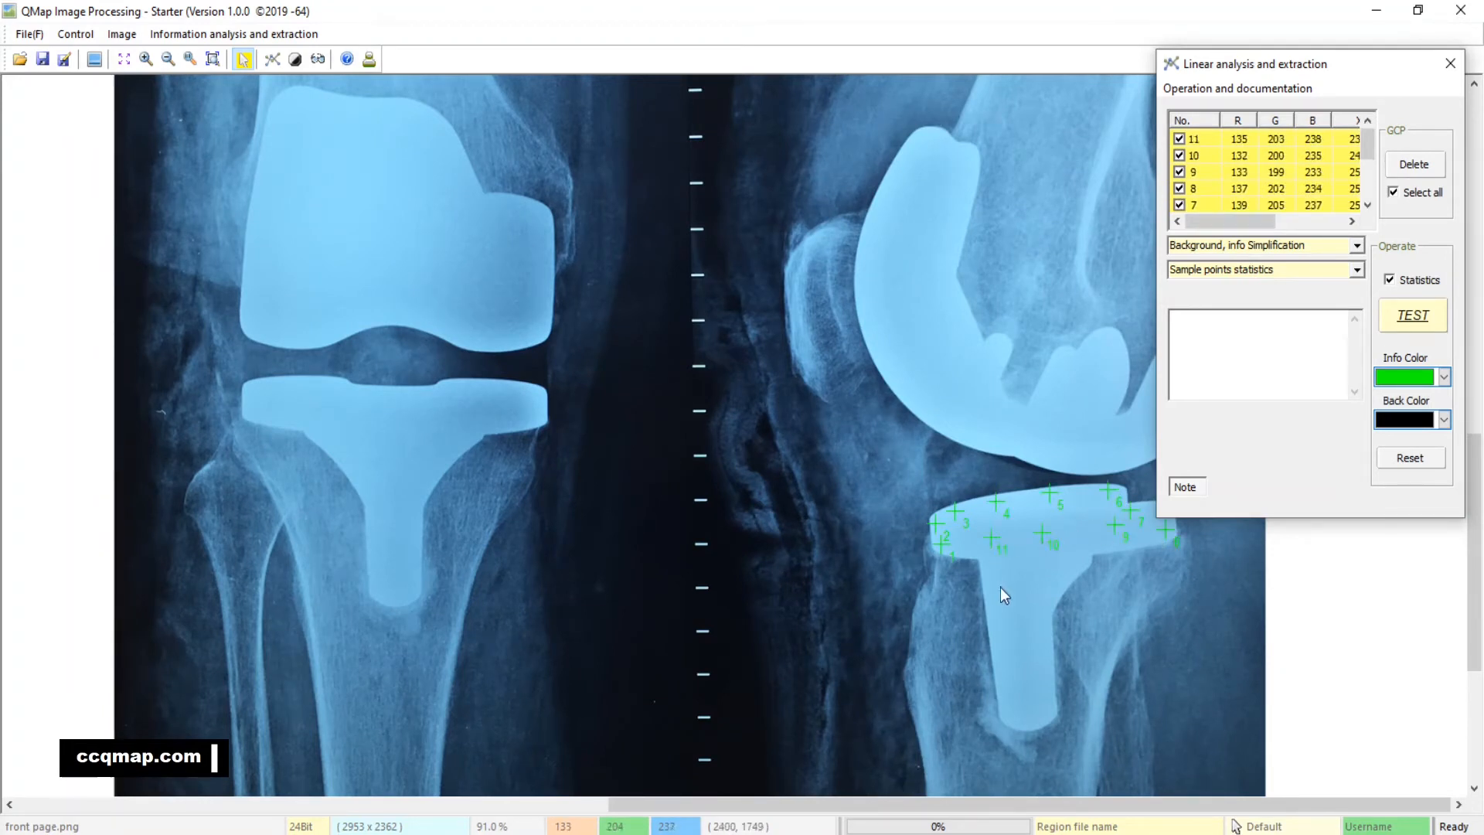
# Add sample points along the stem of the same lower implant and run the Background, info Simplification test
pyautogui.click(989, 580)
pyautogui.click(998, 640)
pyautogui.click(1005, 689)
pyautogui.click(1015, 715)
pyautogui.click(1044, 719)
pyautogui.click(1049, 702)
pyautogui.click(1045, 659)
pyautogui.click(1043, 617)
pyautogui.click(1048, 600)
pyautogui.click(1055, 574)
pyautogui.click(1073, 564)
pyautogui.click(1091, 538)
pyautogui.click(1018, 577)
pyautogui.click(1026, 626)
pyautogui.click(1027, 661)
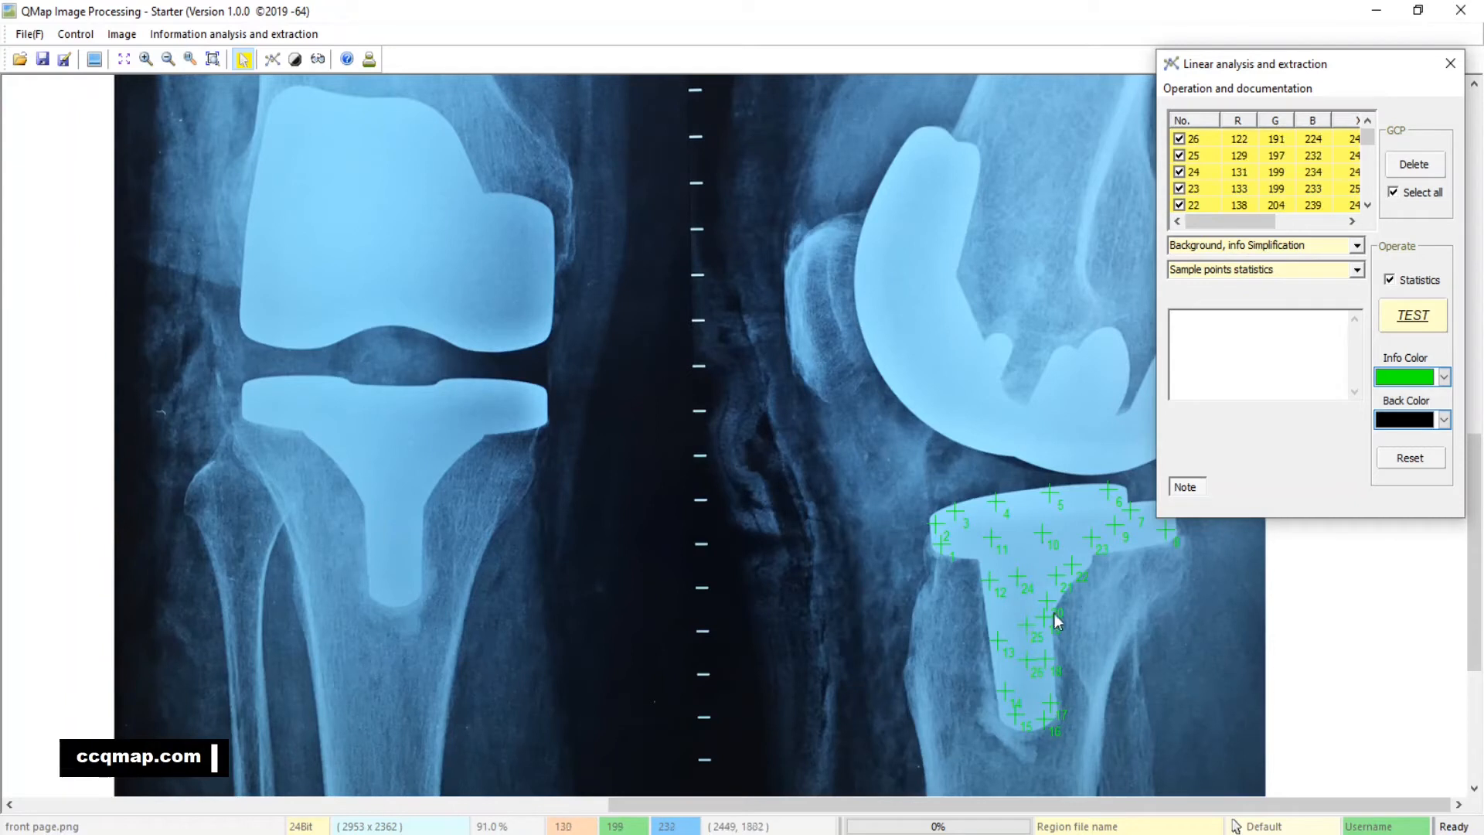
pyautogui.click(1413, 315)
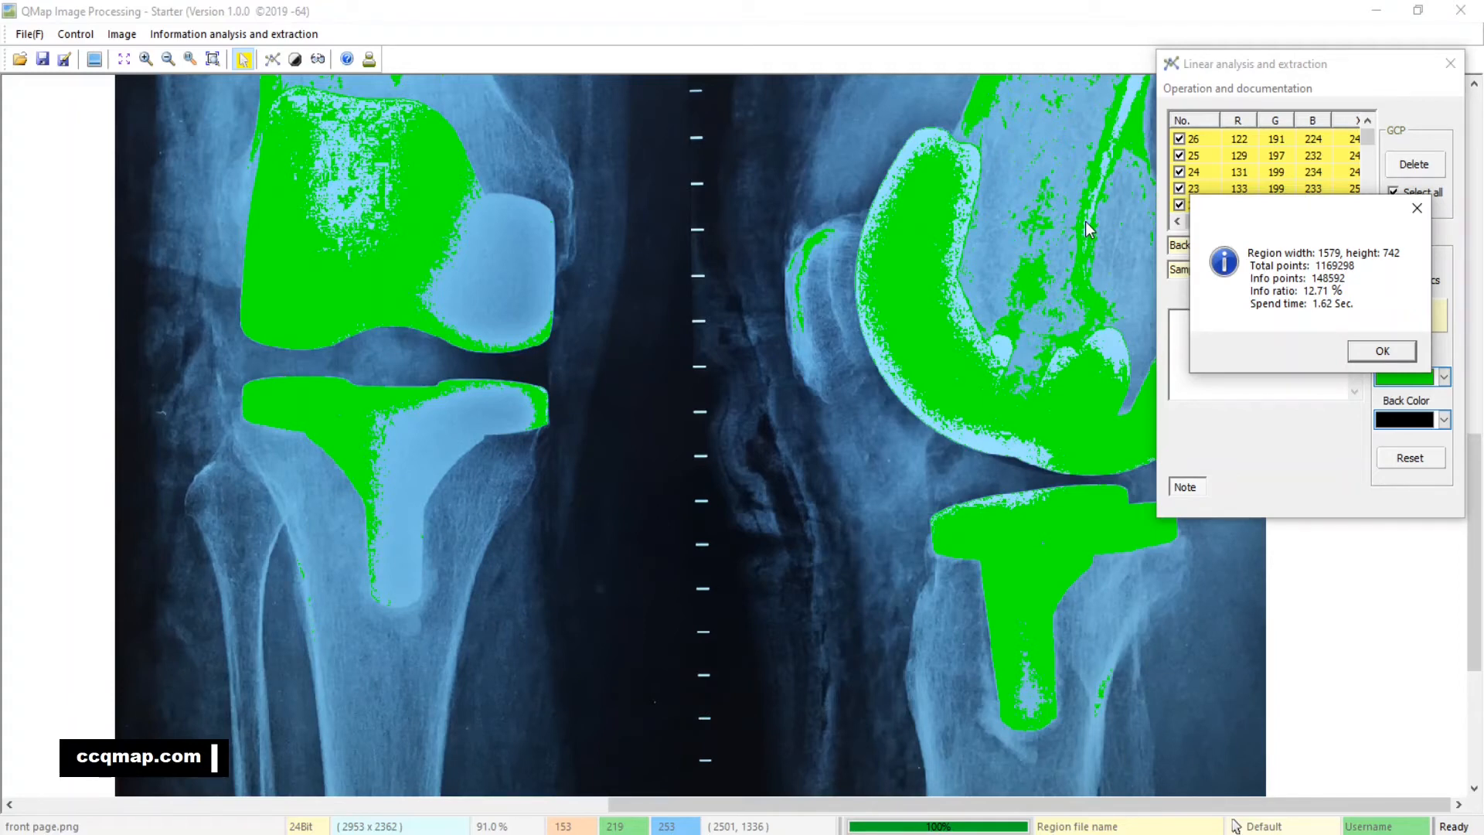
pyautogui.click(1383, 350)
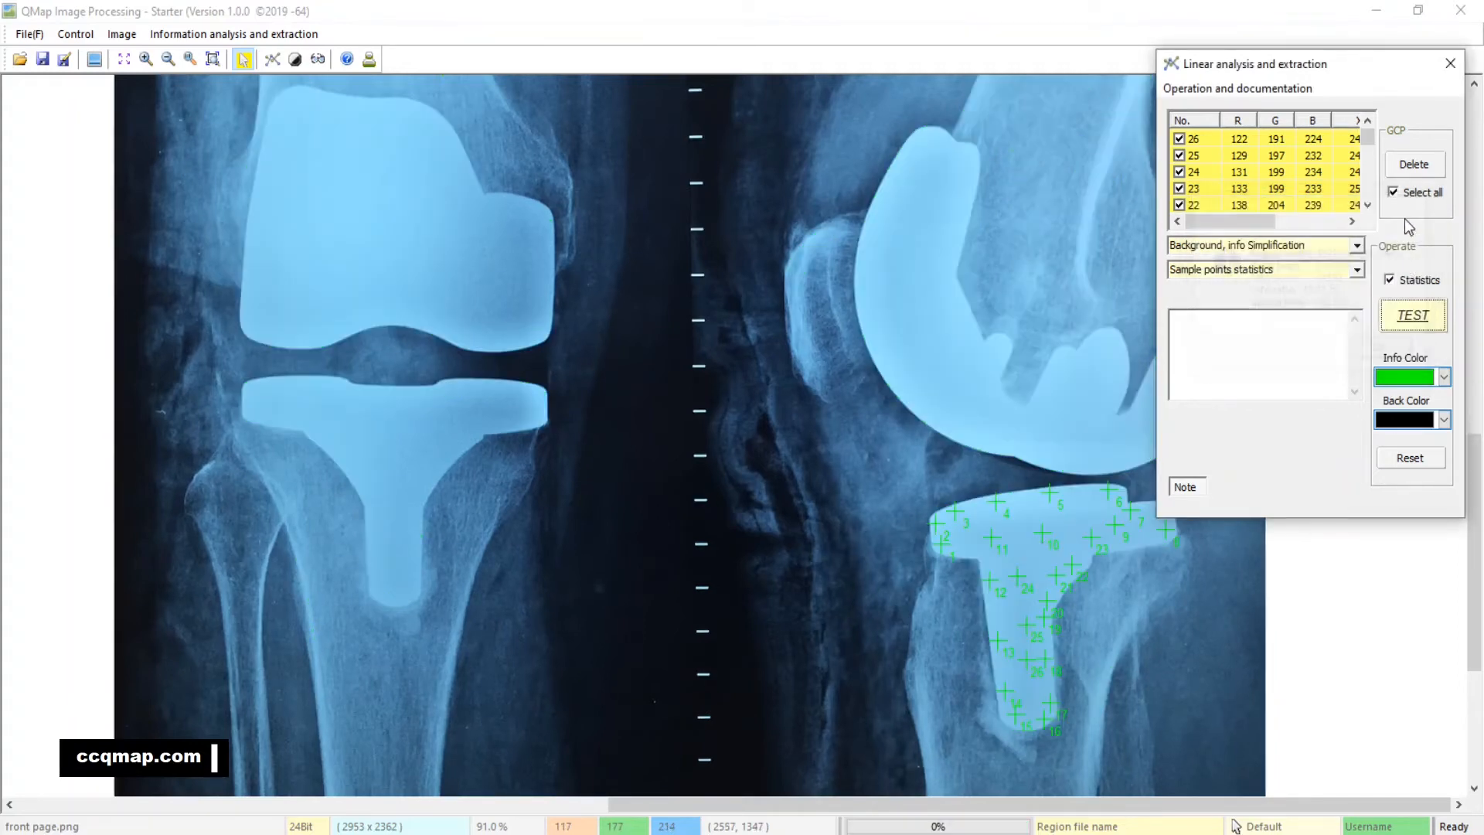
# Delete all implant sample points, close the Linear analysis and extraction dialog, and fit the whole image sheet in view
pyautogui.click(1412, 165)
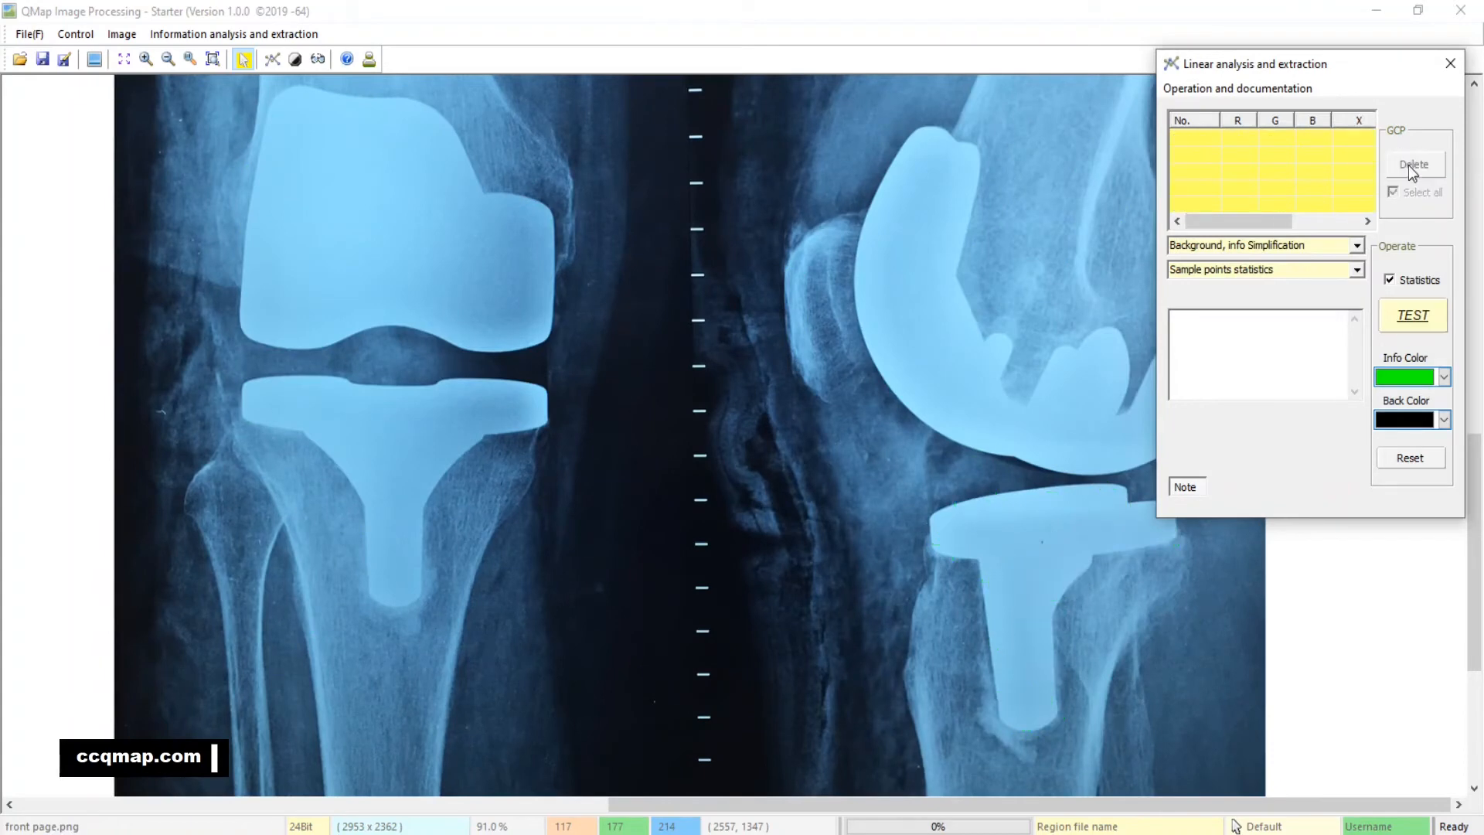
pyautogui.click(1450, 63)
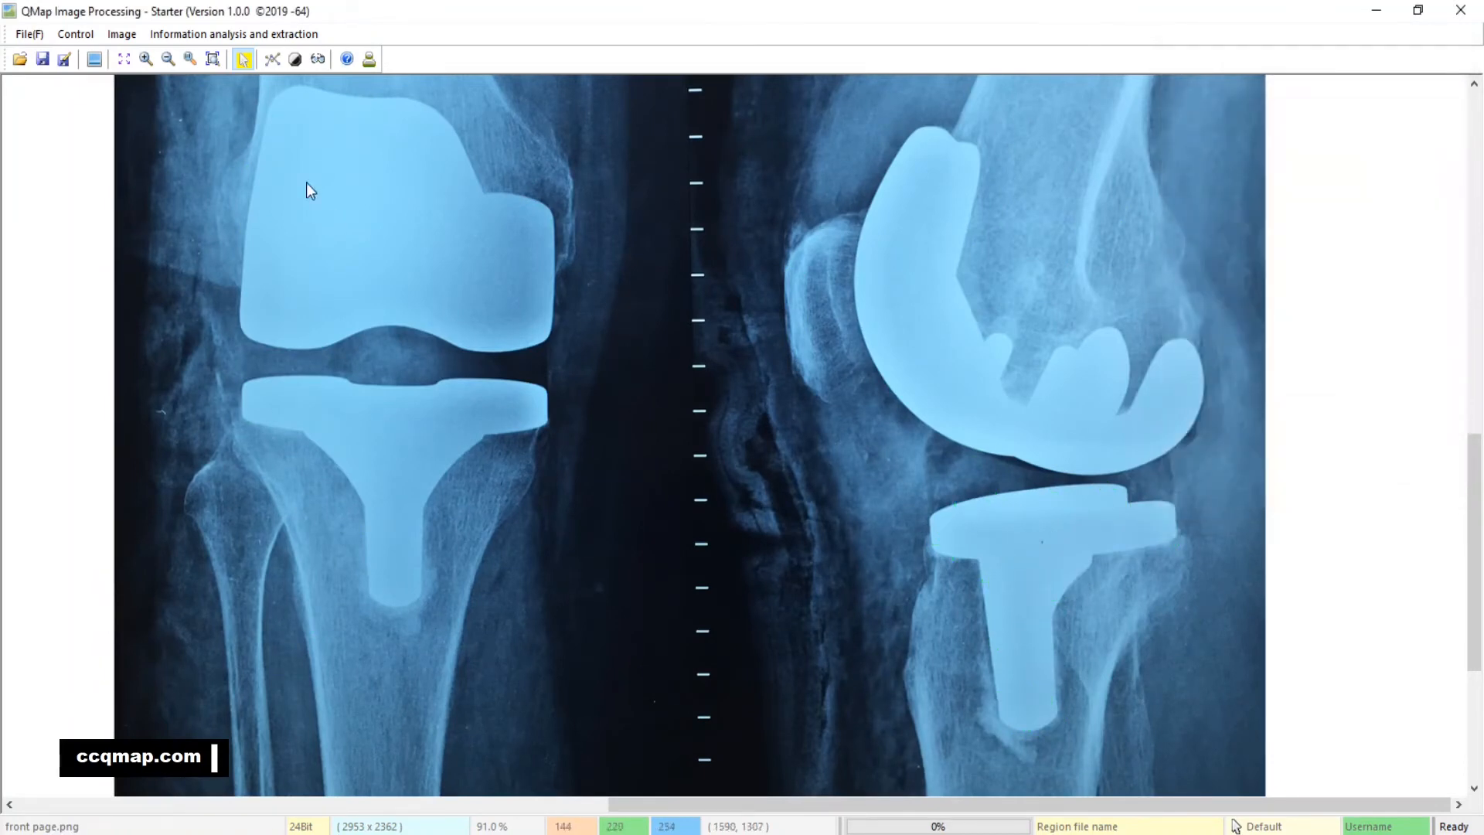
pyautogui.click(212, 59)
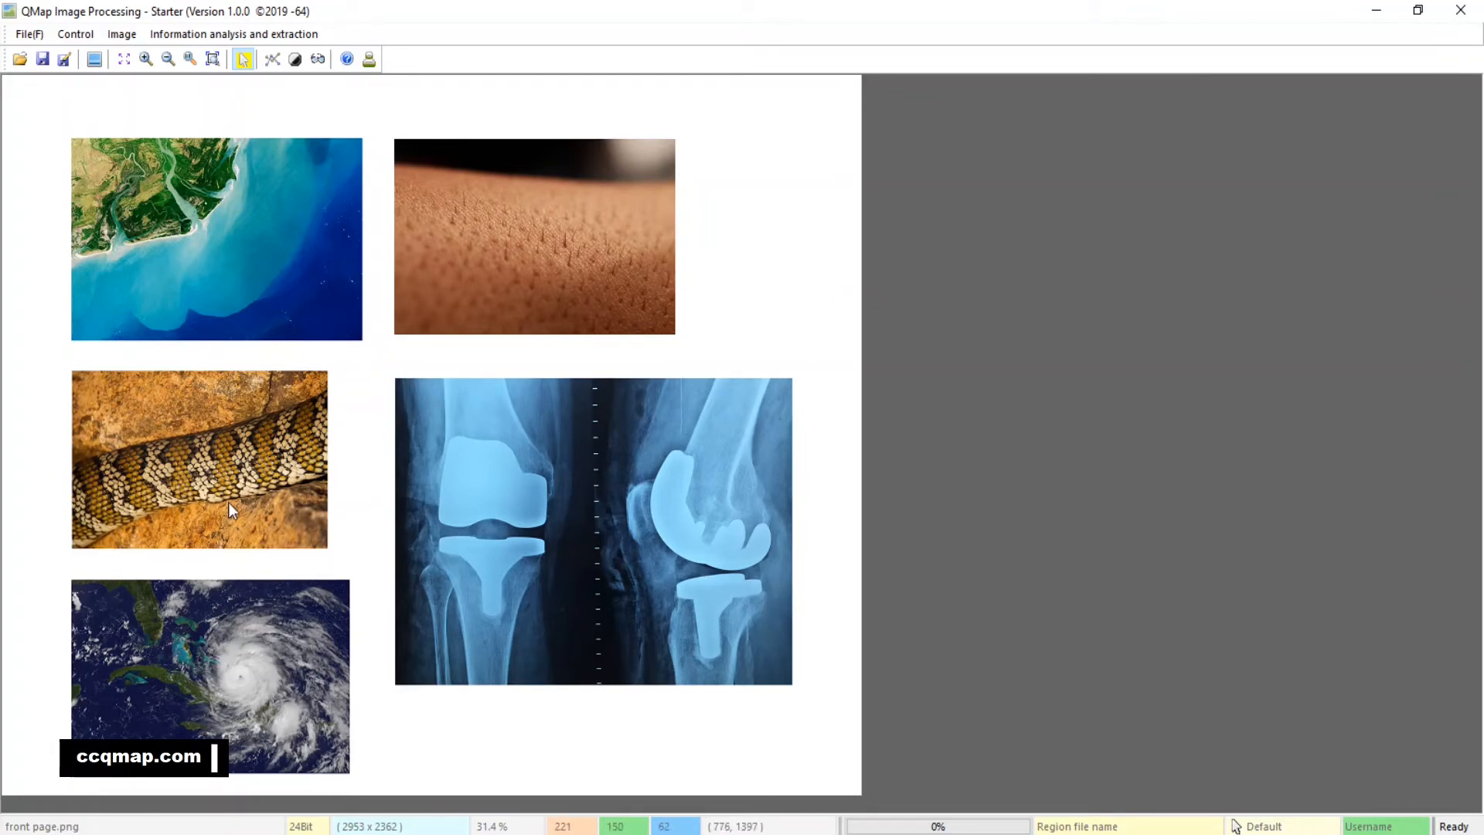
# Show the snake skin image at 100% and open the Linear analysis and extraction tool for it
pyautogui.click(190, 58)
pyautogui.scroll(-10, 848, 215)
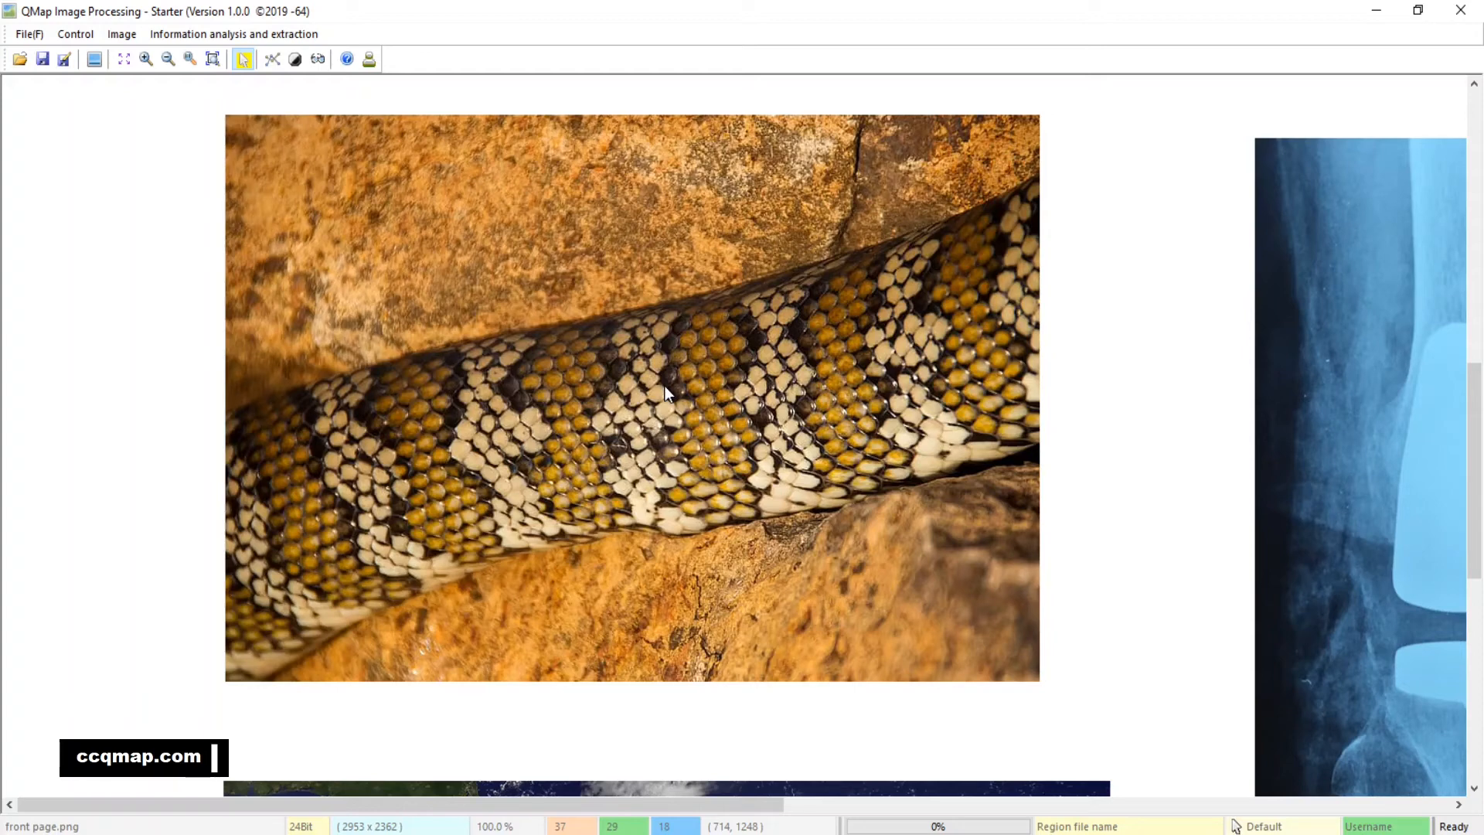
pyautogui.click(272, 59)
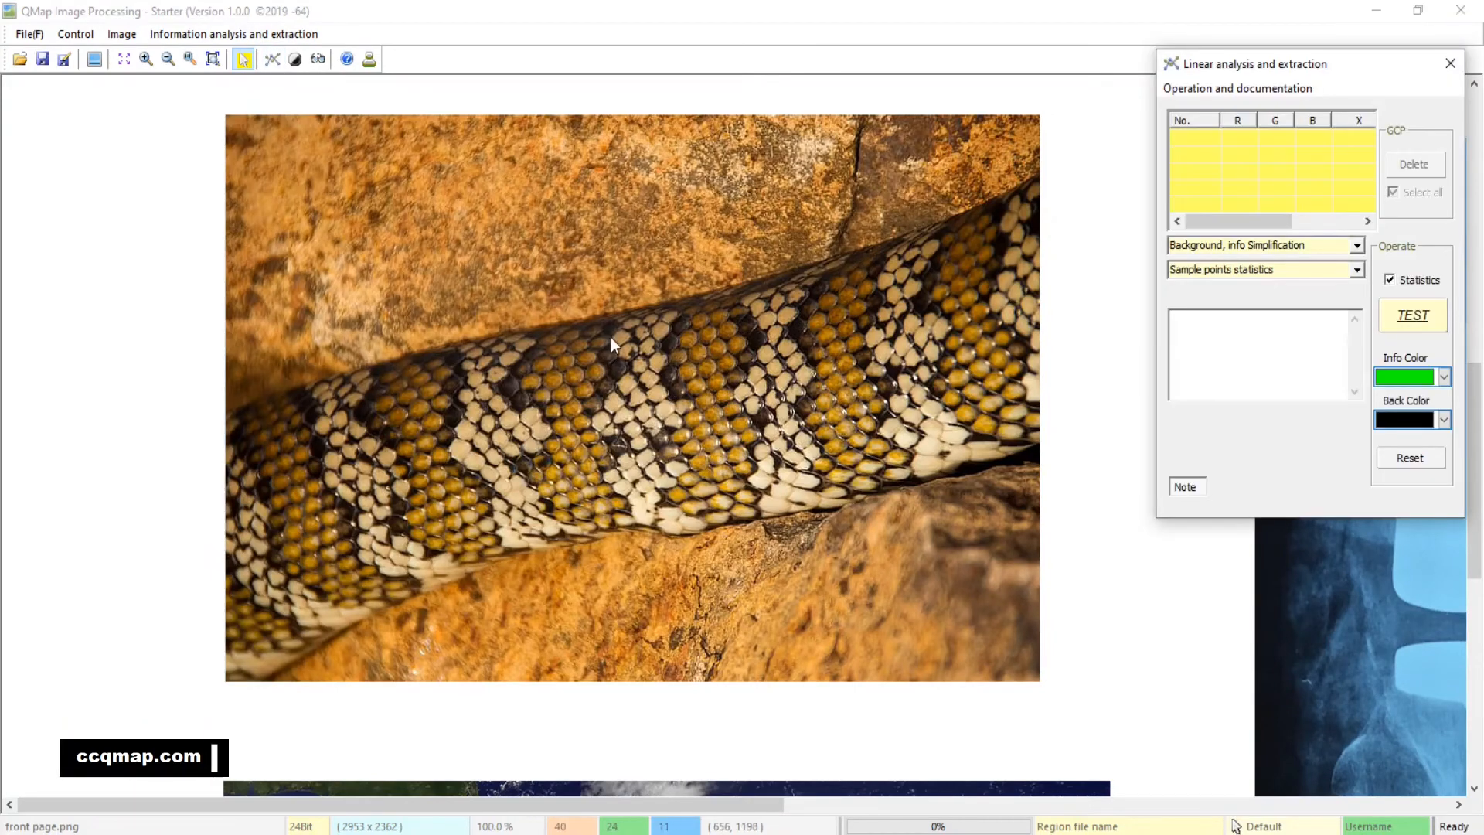
# Place sample points on the dark gaps between the scales along the whole length of the snake
pyautogui.click(707, 319)
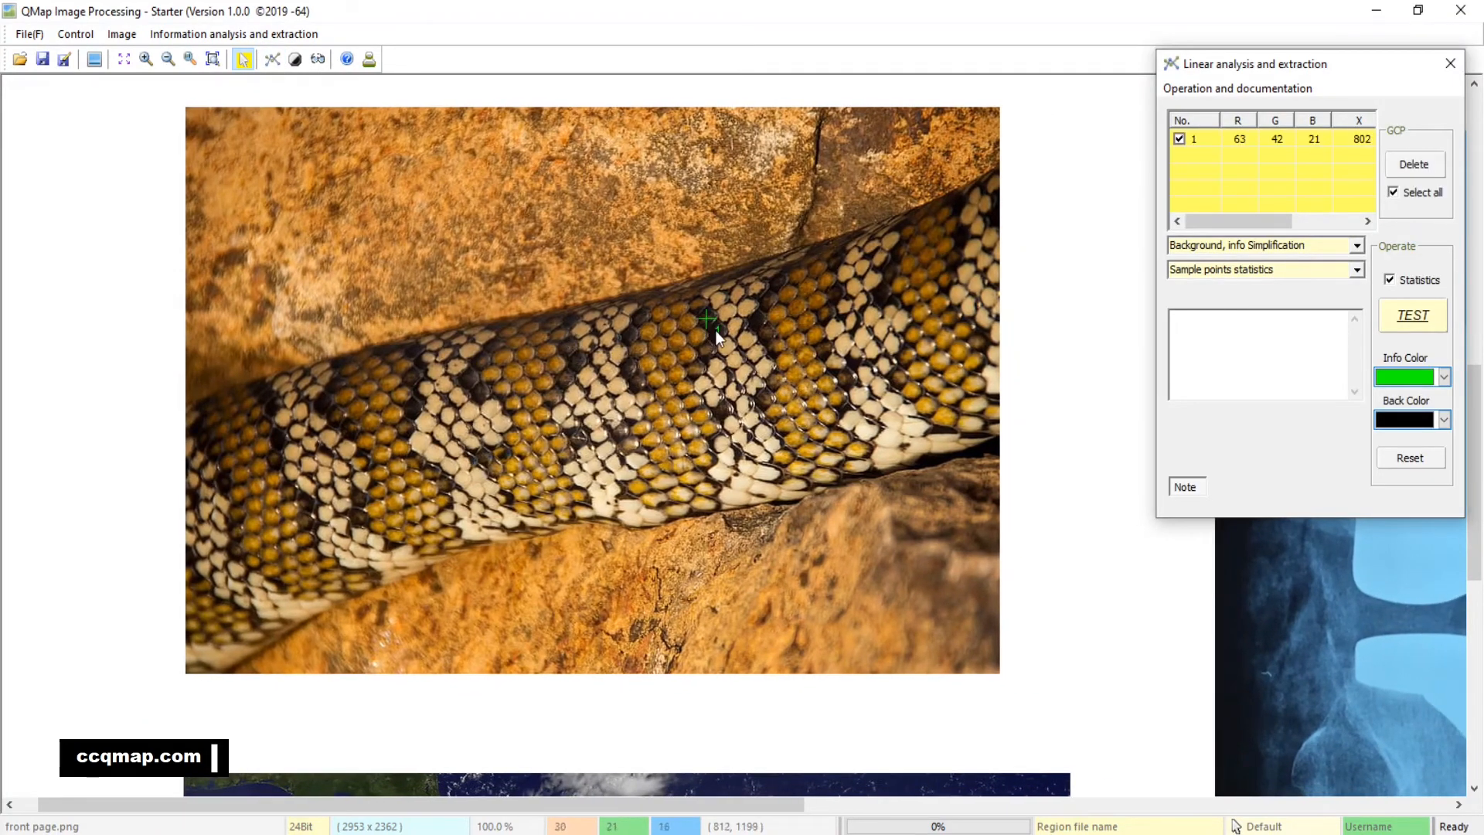
pyautogui.click(713, 333)
pyautogui.click(838, 297)
pyautogui.click(777, 282)
pyautogui.click(754, 316)
pyautogui.click(886, 295)
pyautogui.click(952, 262)
pyautogui.click(987, 340)
pyautogui.click(761, 399)
pyautogui.click(724, 410)
pyautogui.click(466, 379)
pyautogui.click(582, 360)
pyautogui.click(568, 379)
pyautogui.click(412, 413)
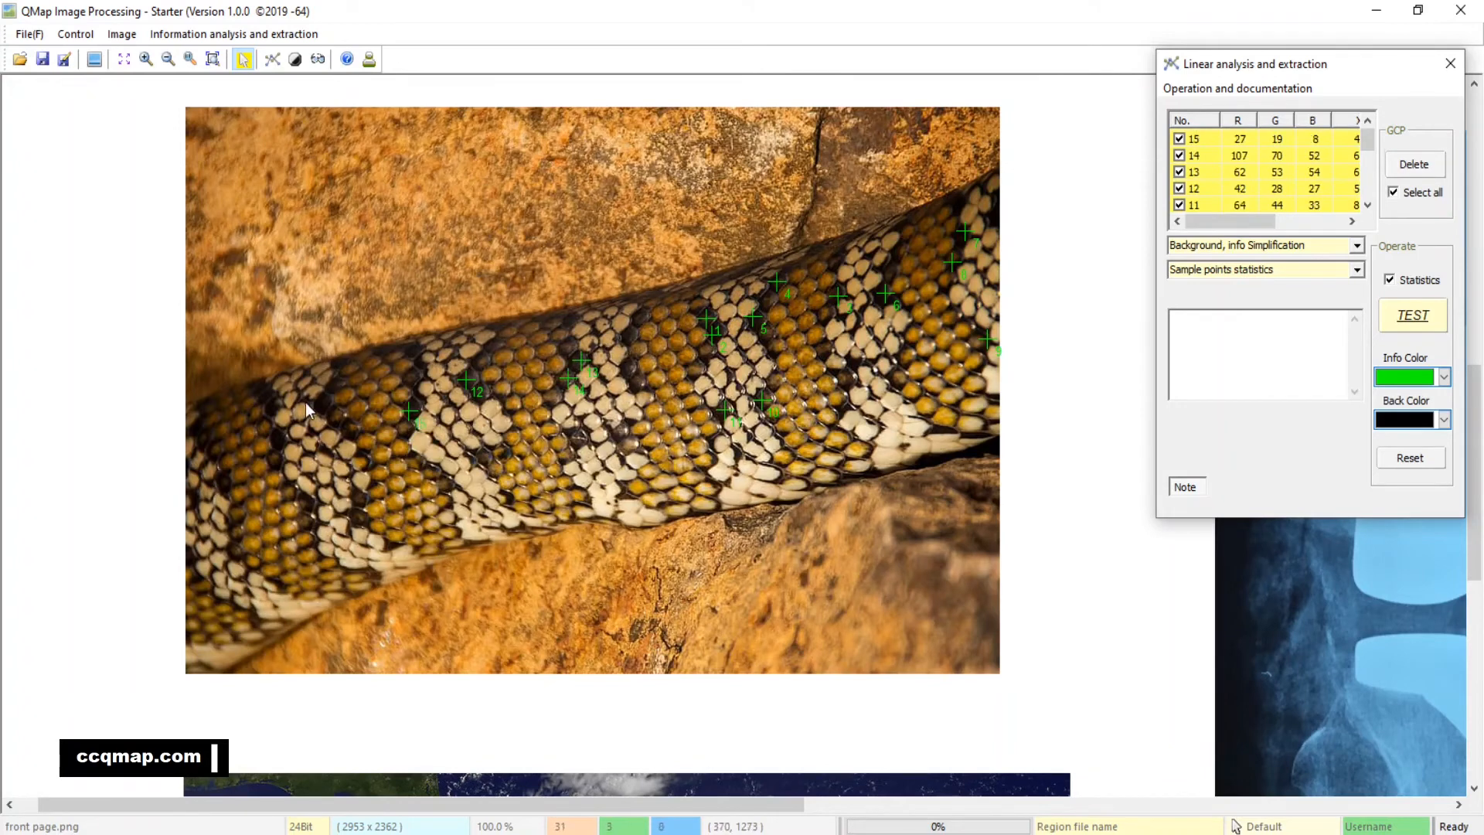
pyautogui.click(318, 402)
pyautogui.click(281, 442)
pyautogui.click(309, 501)
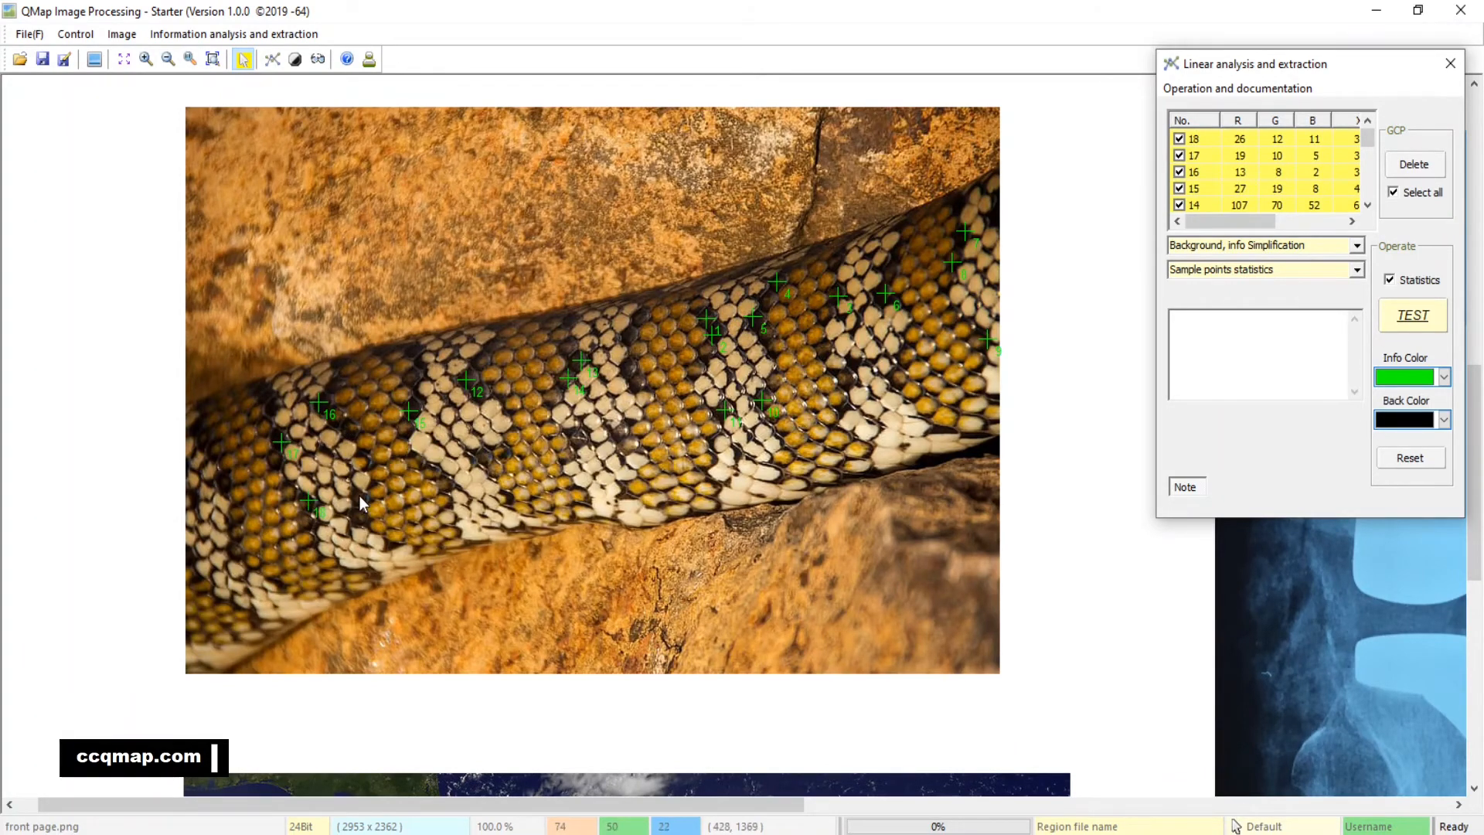
pyautogui.click(359, 495)
# Run the Background, info Simplification test on the snake samples, and close the tool with all sample points deleted
pyautogui.click(1415, 315)
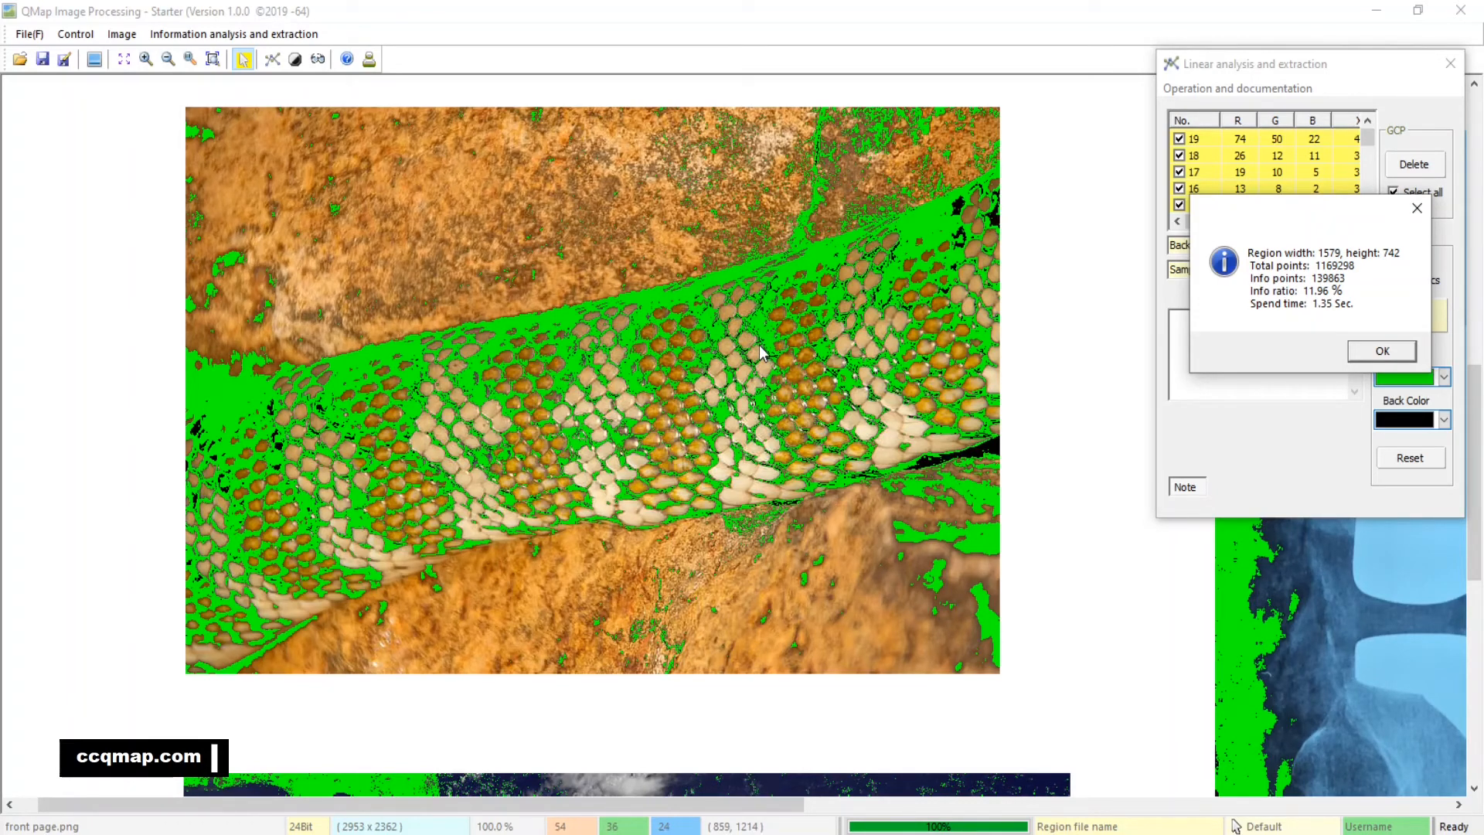
pyautogui.click(1404, 354)
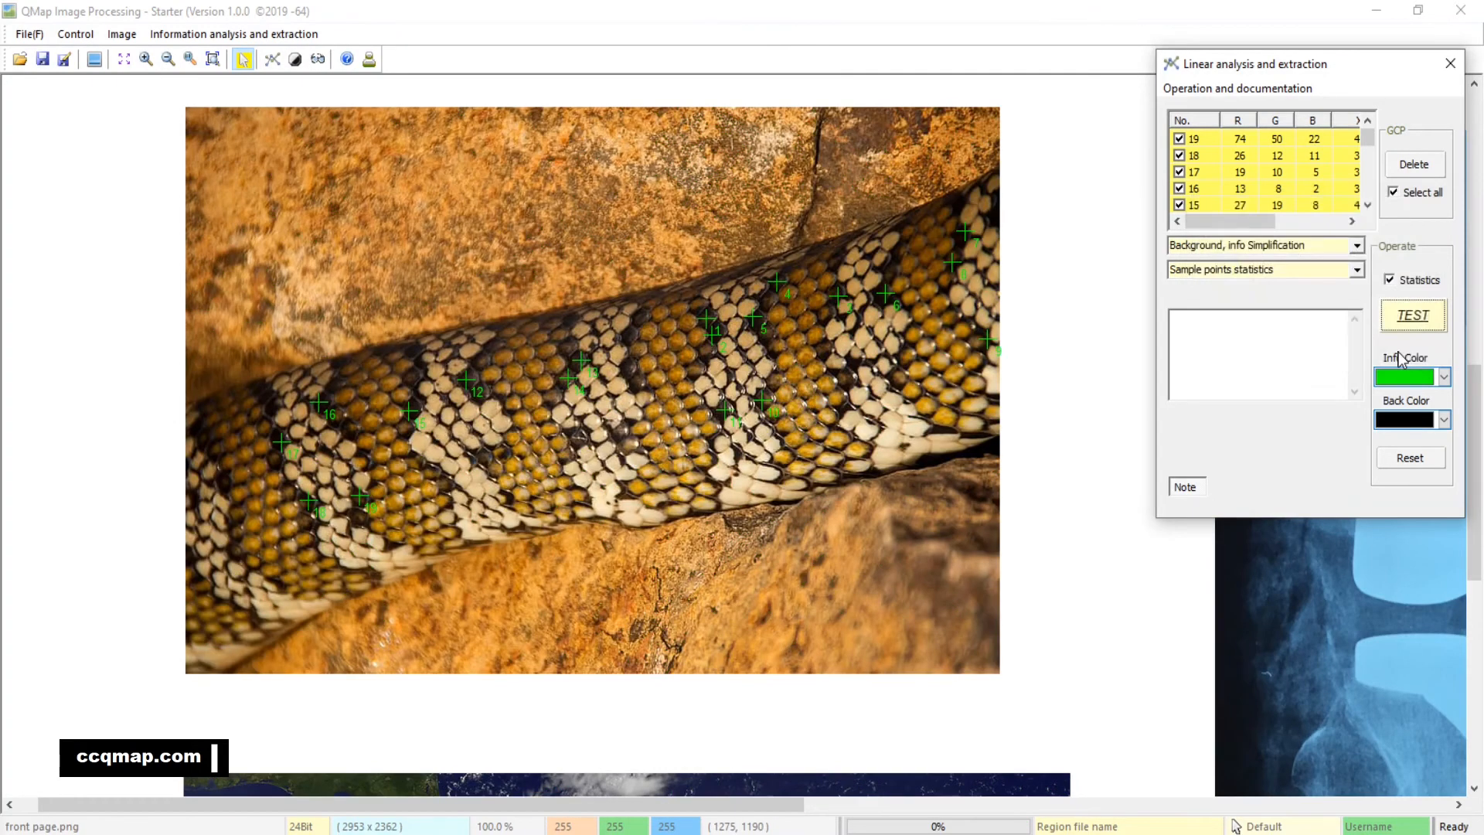
pyautogui.click(1410, 166)
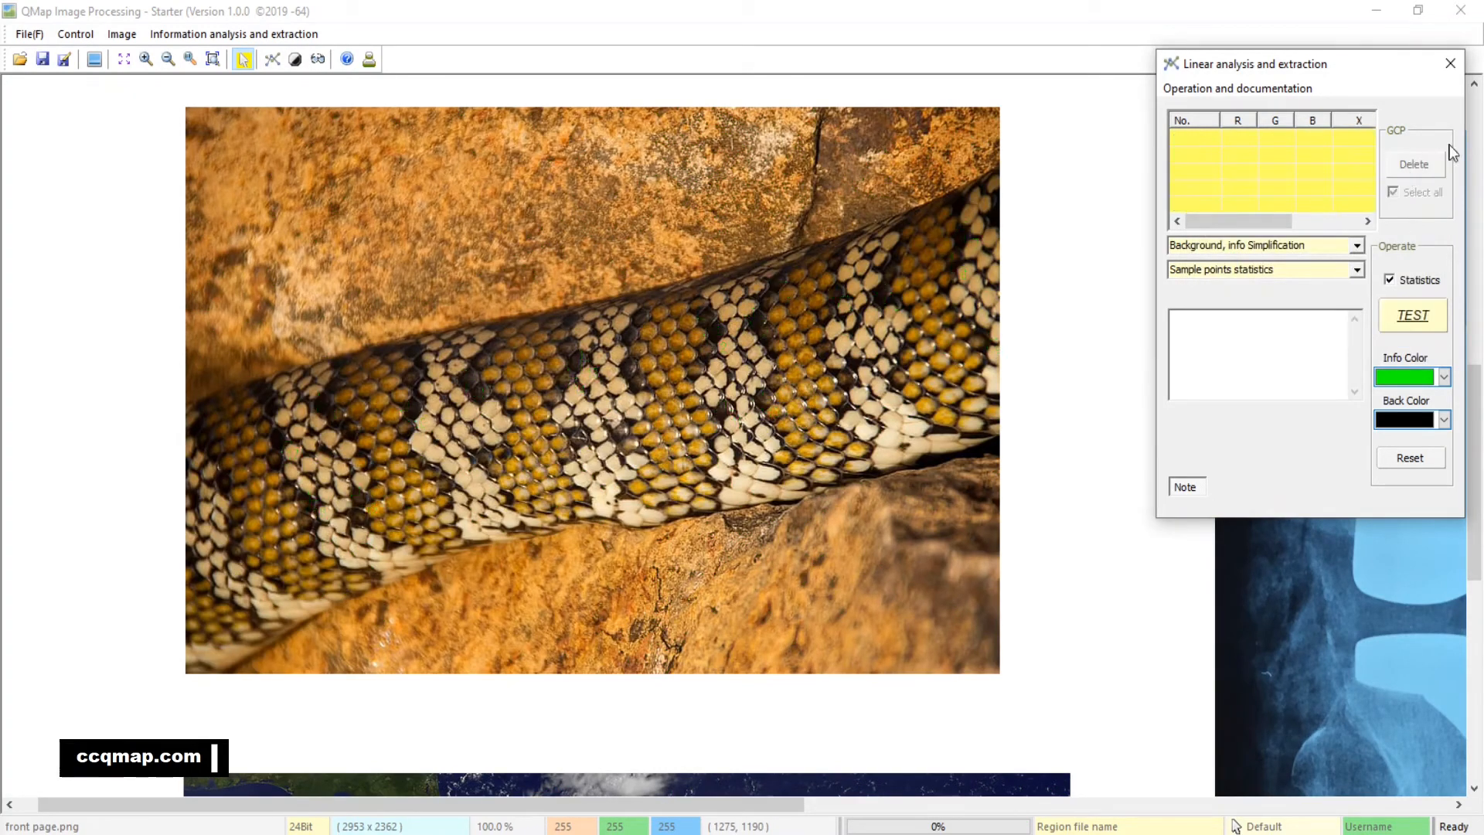
pyautogui.click(1450, 63)
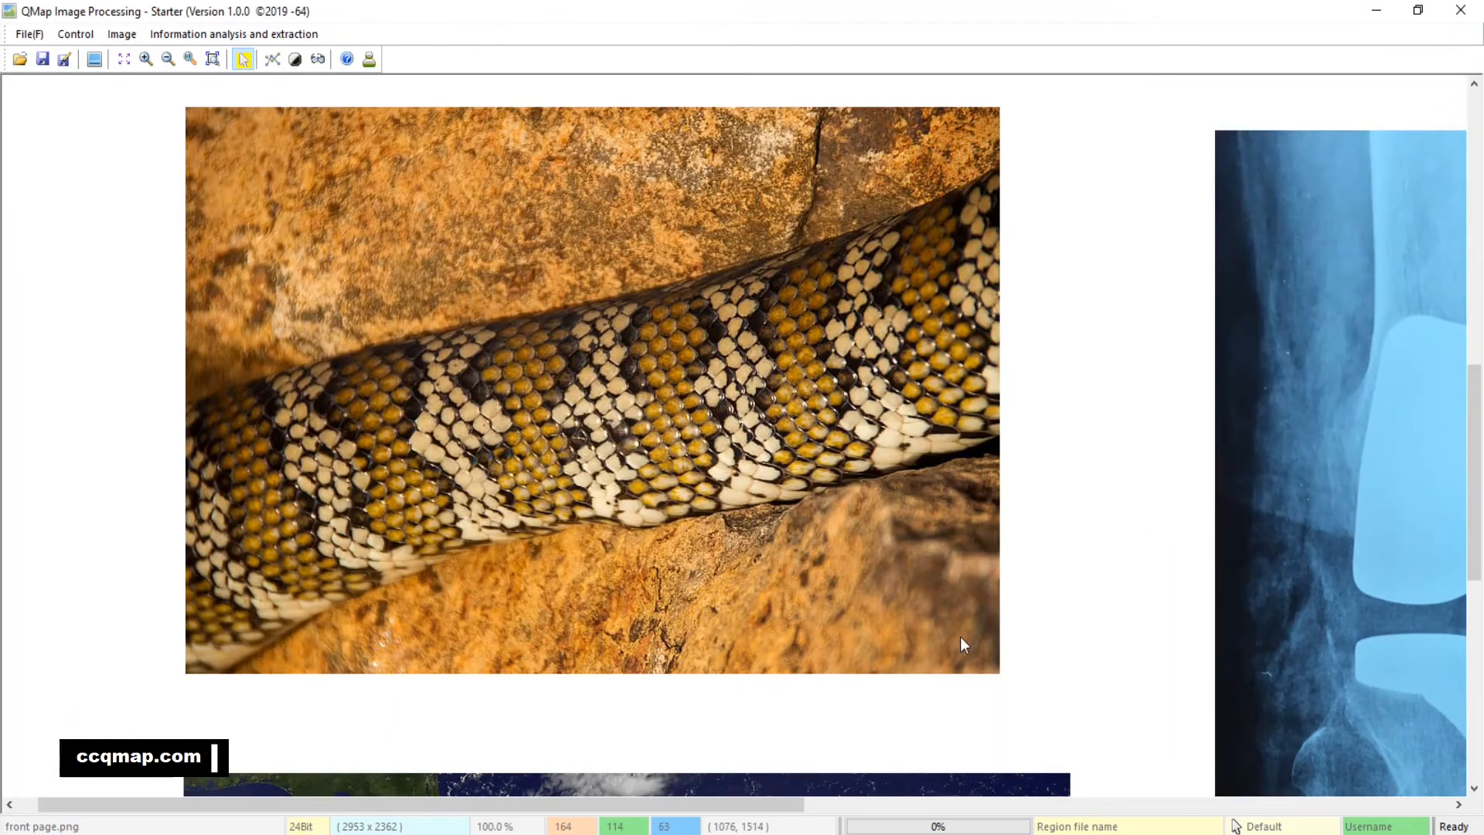
# Open the Linear analysis and extraction tool for the hurricane image and set the info color to red
pyautogui.moveTo(960, 637); pyautogui.dragTo(985, 461)
pyautogui.moveTo(1024, 655); pyautogui.dragTo(1047, 391)
pyautogui.moveTo(1117, 501); pyautogui.dragTo(1074, 462)
pyautogui.scroll(-3, 1093, 495)
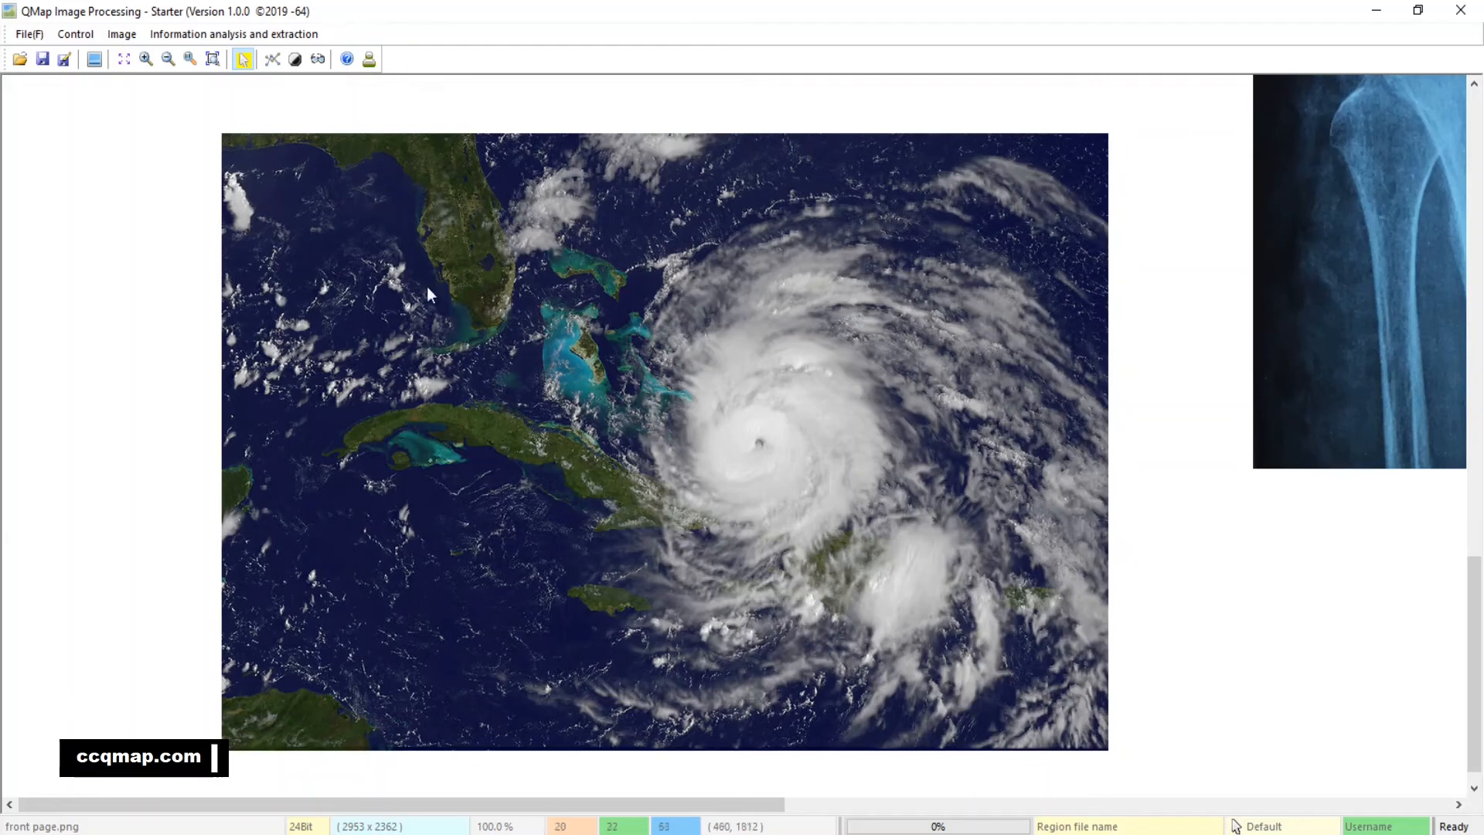
pyautogui.click(273, 60)
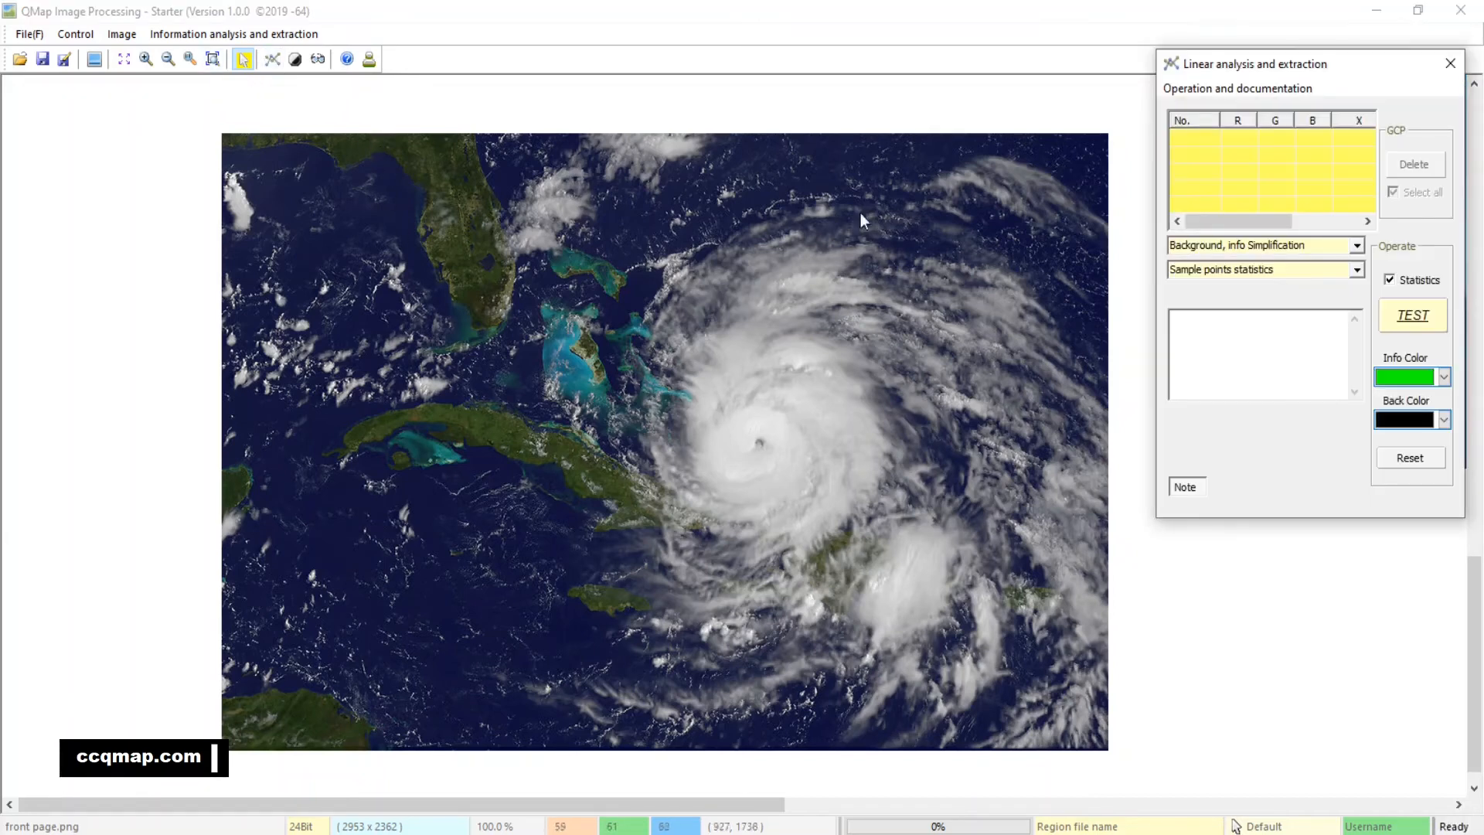
pyautogui.click(1431, 378)
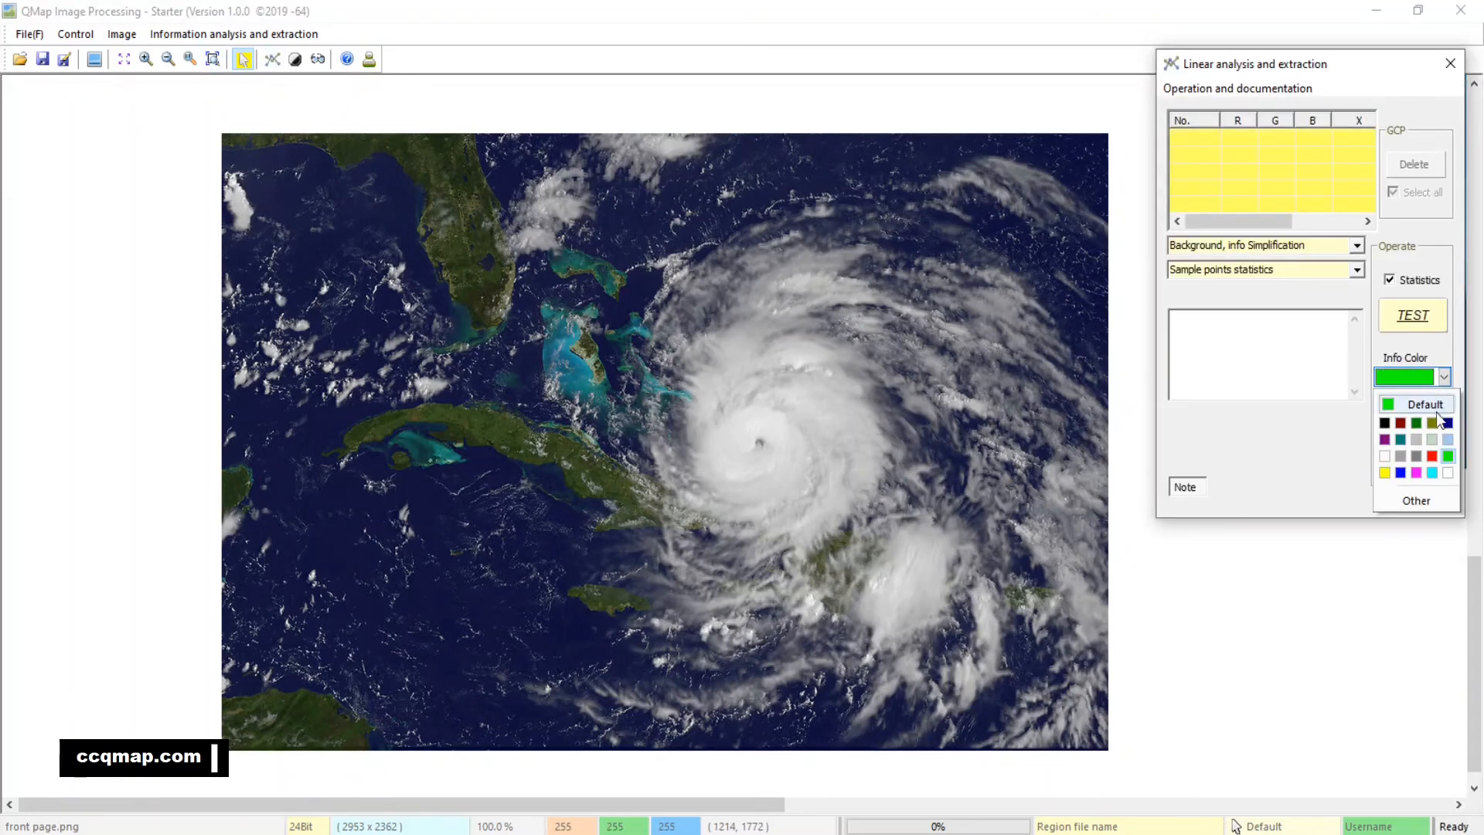
pyautogui.click(1418, 456)
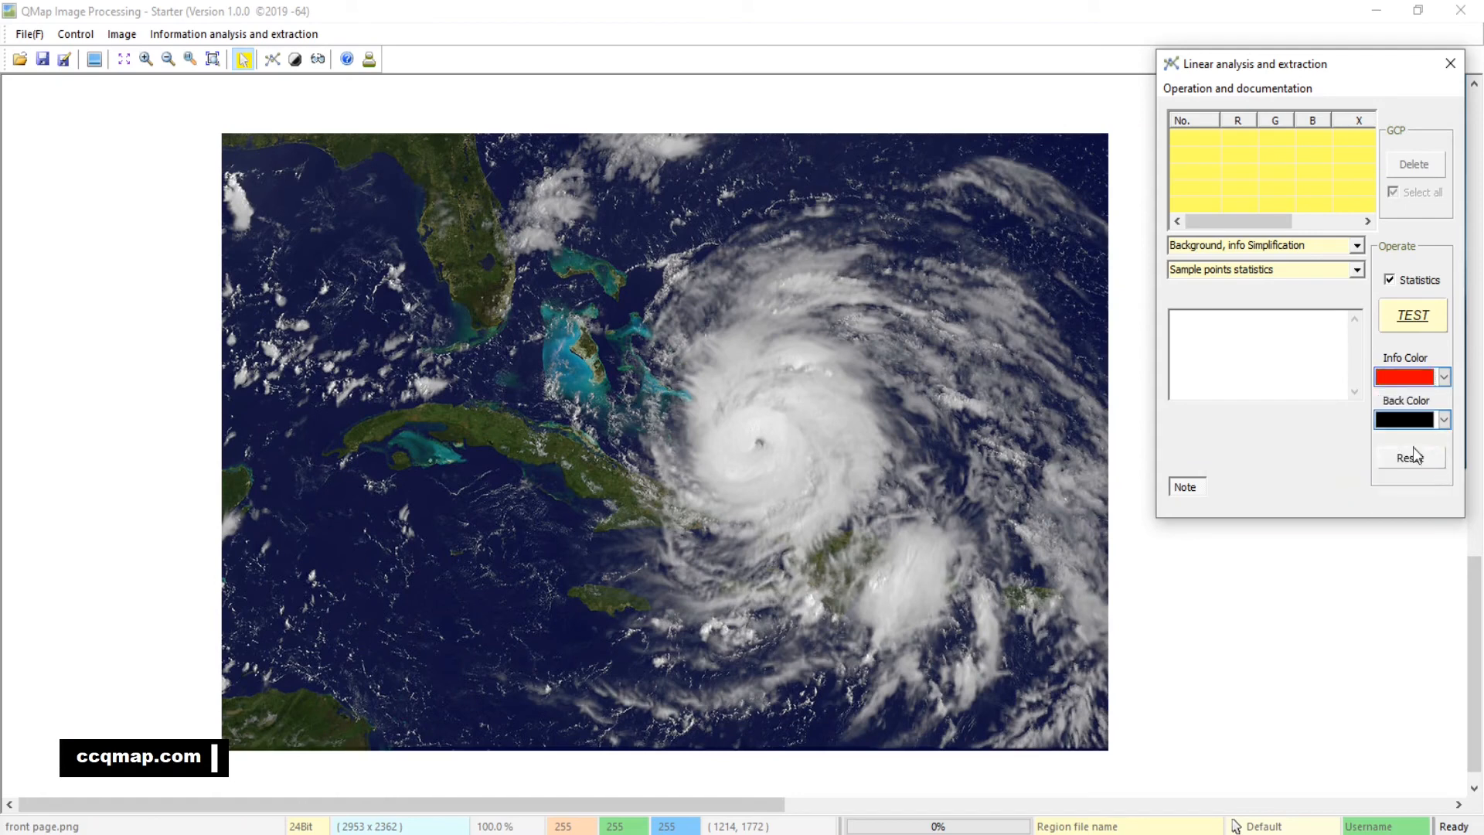
# Place sample points around the hurricane's eye, on the scattered clouds to its west, and on the northern cloud bands
pyautogui.click(744, 441)
pyautogui.click(739, 465)
pyautogui.click(785, 470)
pyautogui.click(787, 428)
pyautogui.click(771, 422)
pyautogui.click(436, 387)
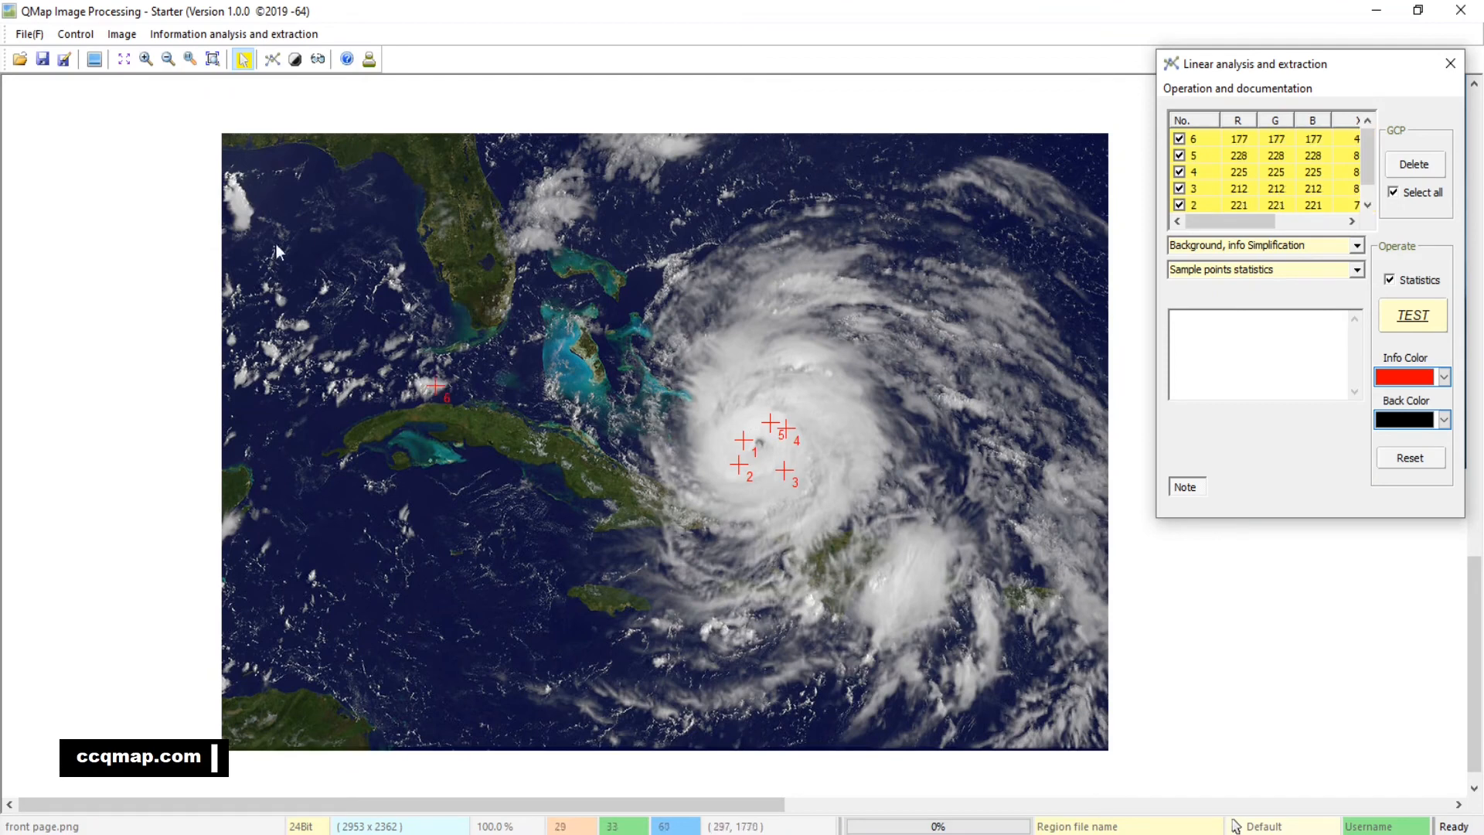
pyautogui.click(242, 213)
pyautogui.click(235, 202)
pyautogui.click(831, 273)
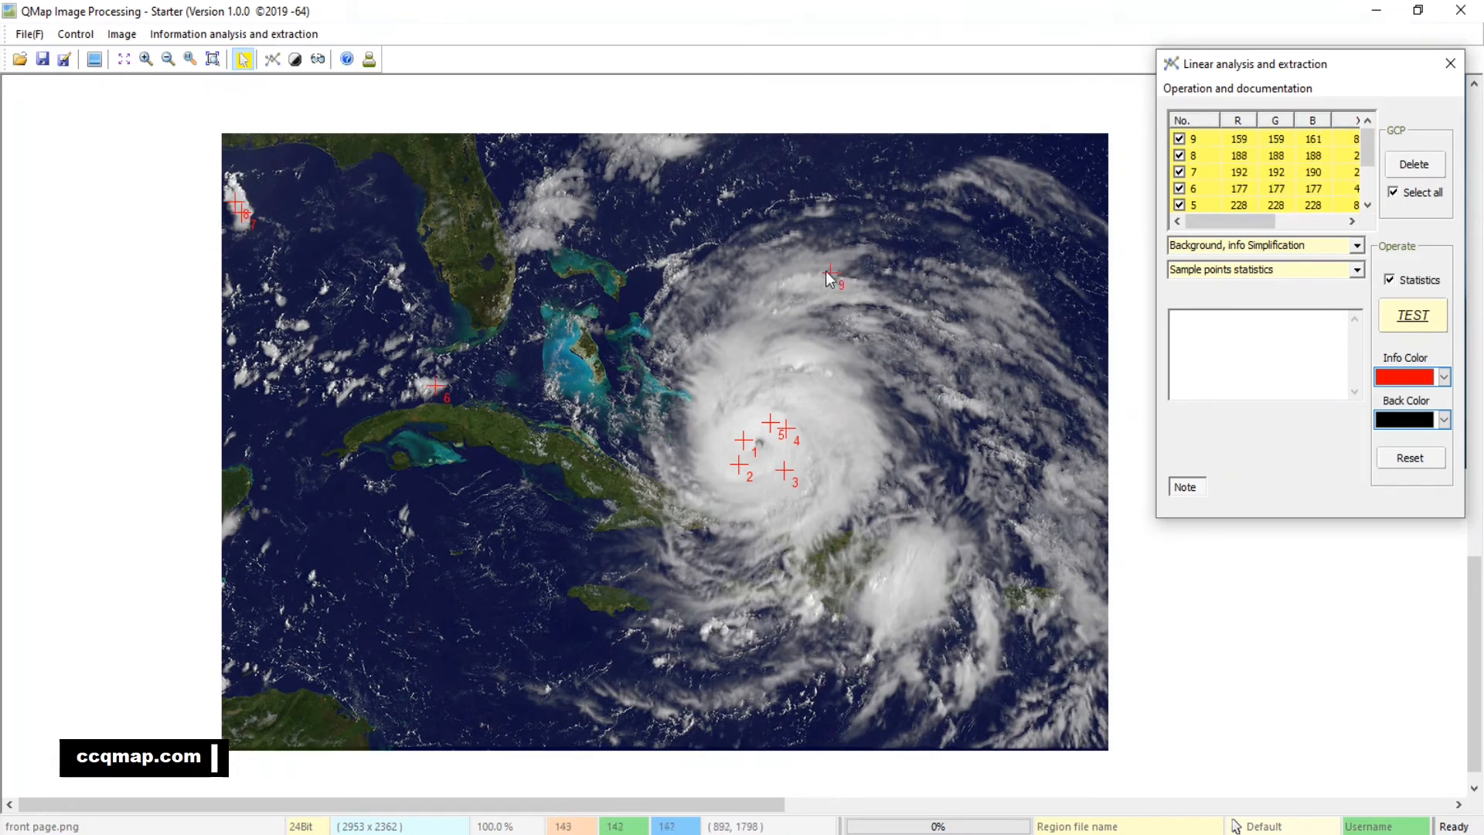
pyautogui.click(786, 260)
pyautogui.click(750, 261)
pyautogui.click(696, 288)
pyautogui.click(675, 148)
pyautogui.click(539, 237)
# Add sample points on the dense clouds southeast of the eye and on the hurricane's outer eastern and southern bands
pyautogui.click(841, 445)
pyautogui.click(843, 508)
pyautogui.click(926, 572)
pyautogui.click(893, 600)
pyautogui.click(1090, 613)
pyautogui.click(1082, 501)
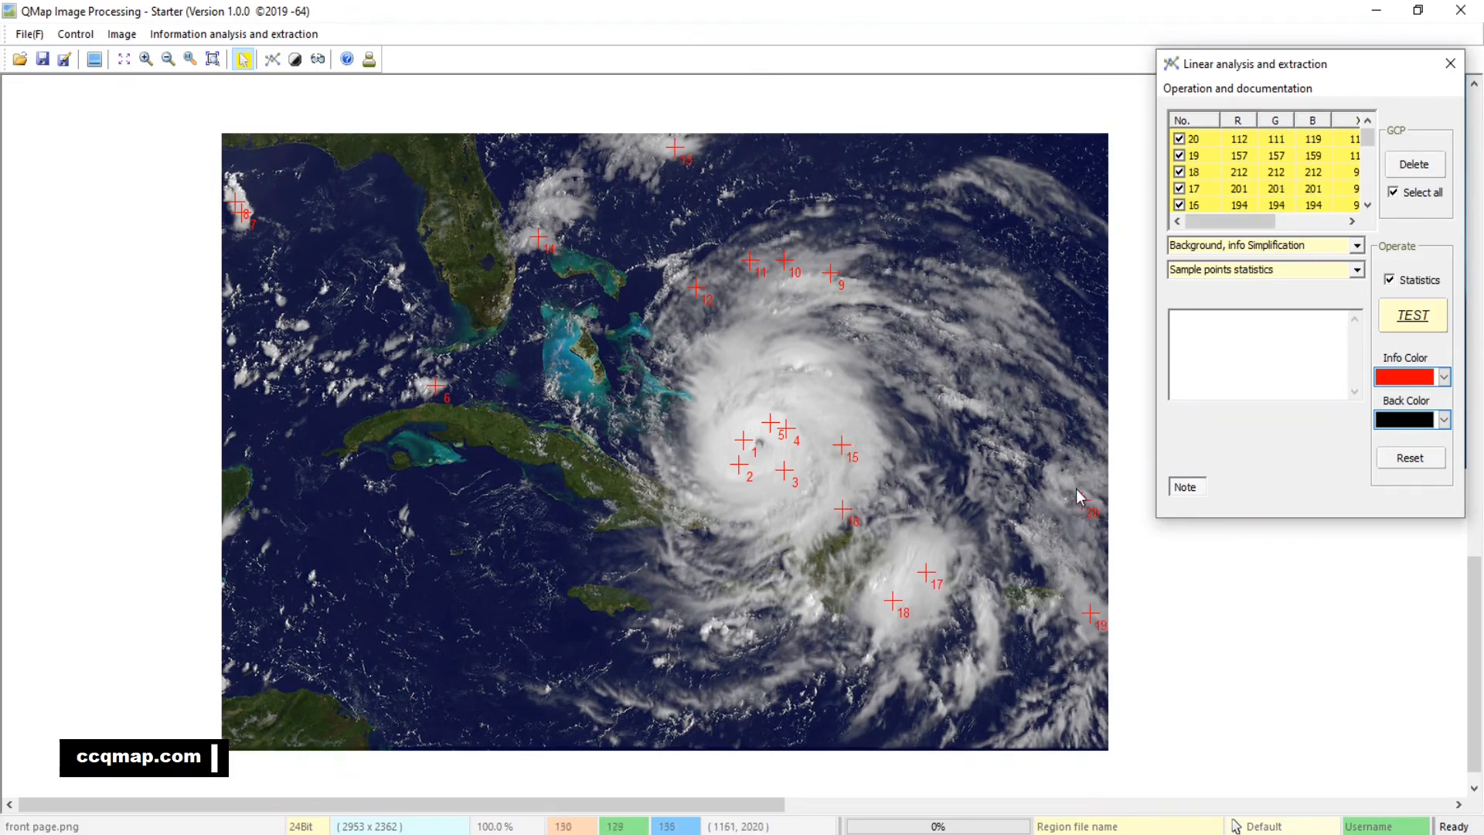
pyautogui.click(1055, 548)
pyautogui.click(1098, 416)
pyautogui.click(999, 307)
pyautogui.click(1028, 176)
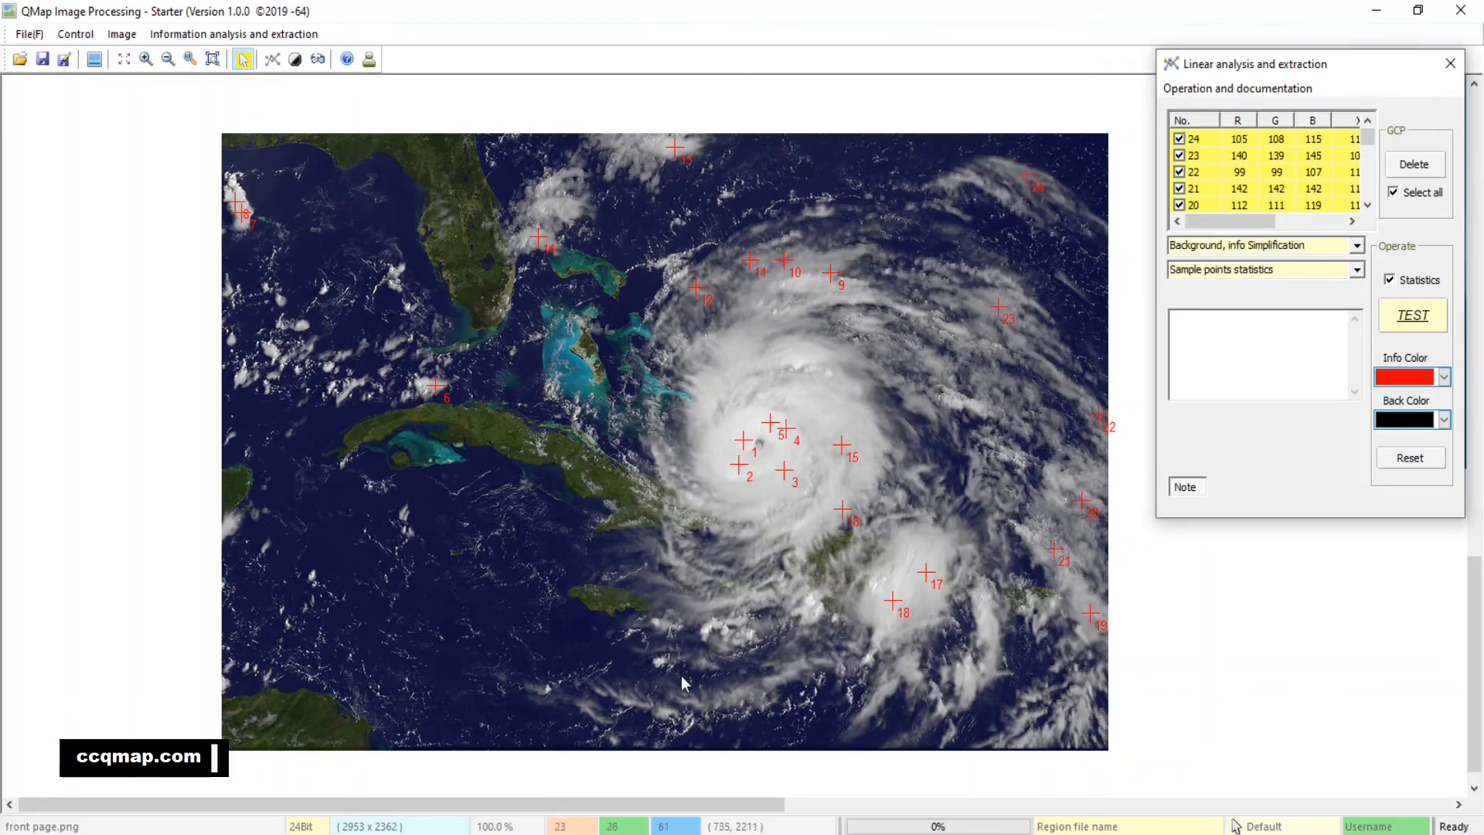
pyautogui.click(714, 700)
pyautogui.click(711, 628)
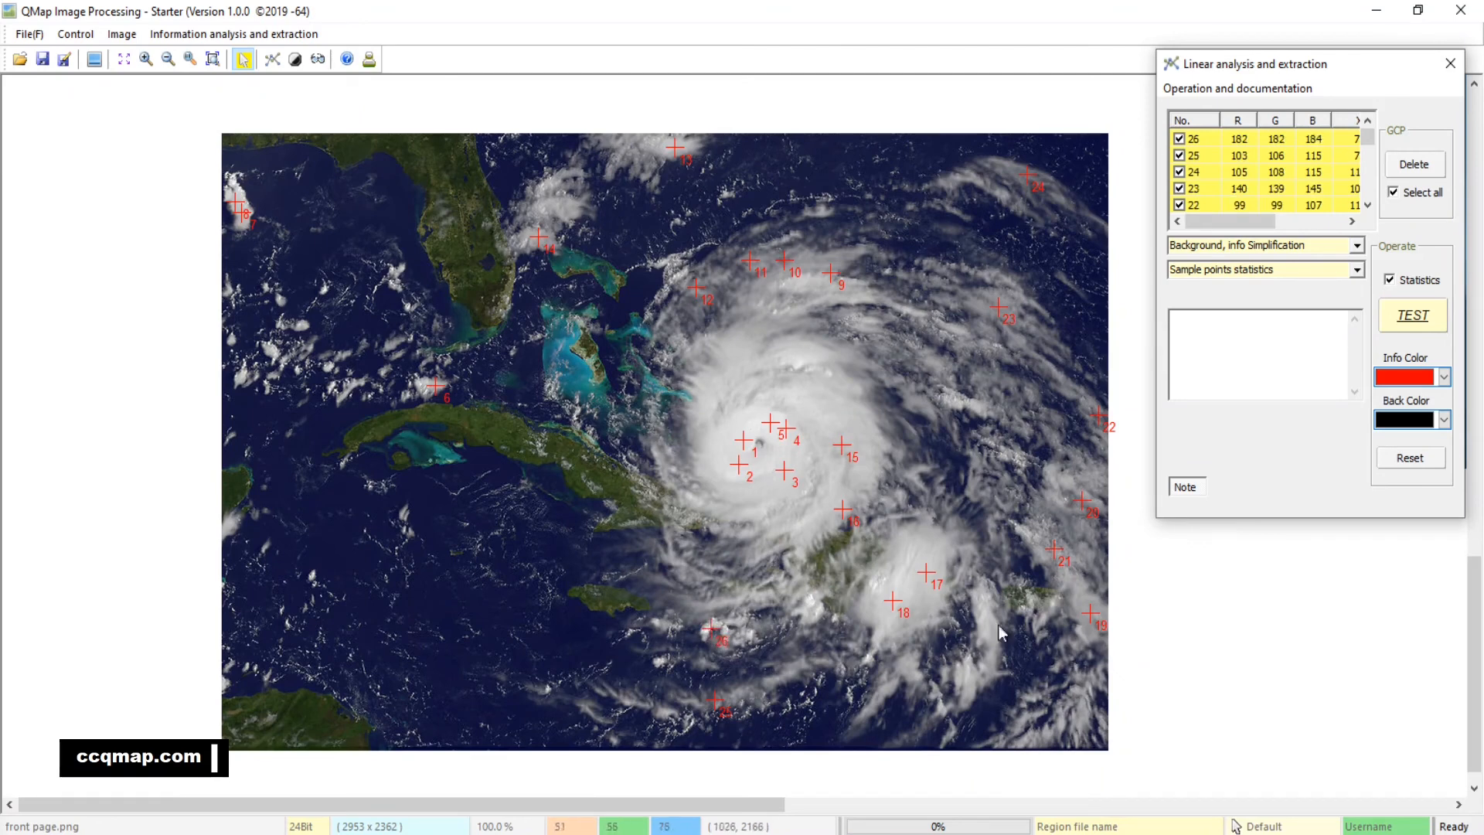
# Run the Background, info Simplification test on the cloud samples, and return to the whole image sheet with the tool closed
pyautogui.click(1430, 318)
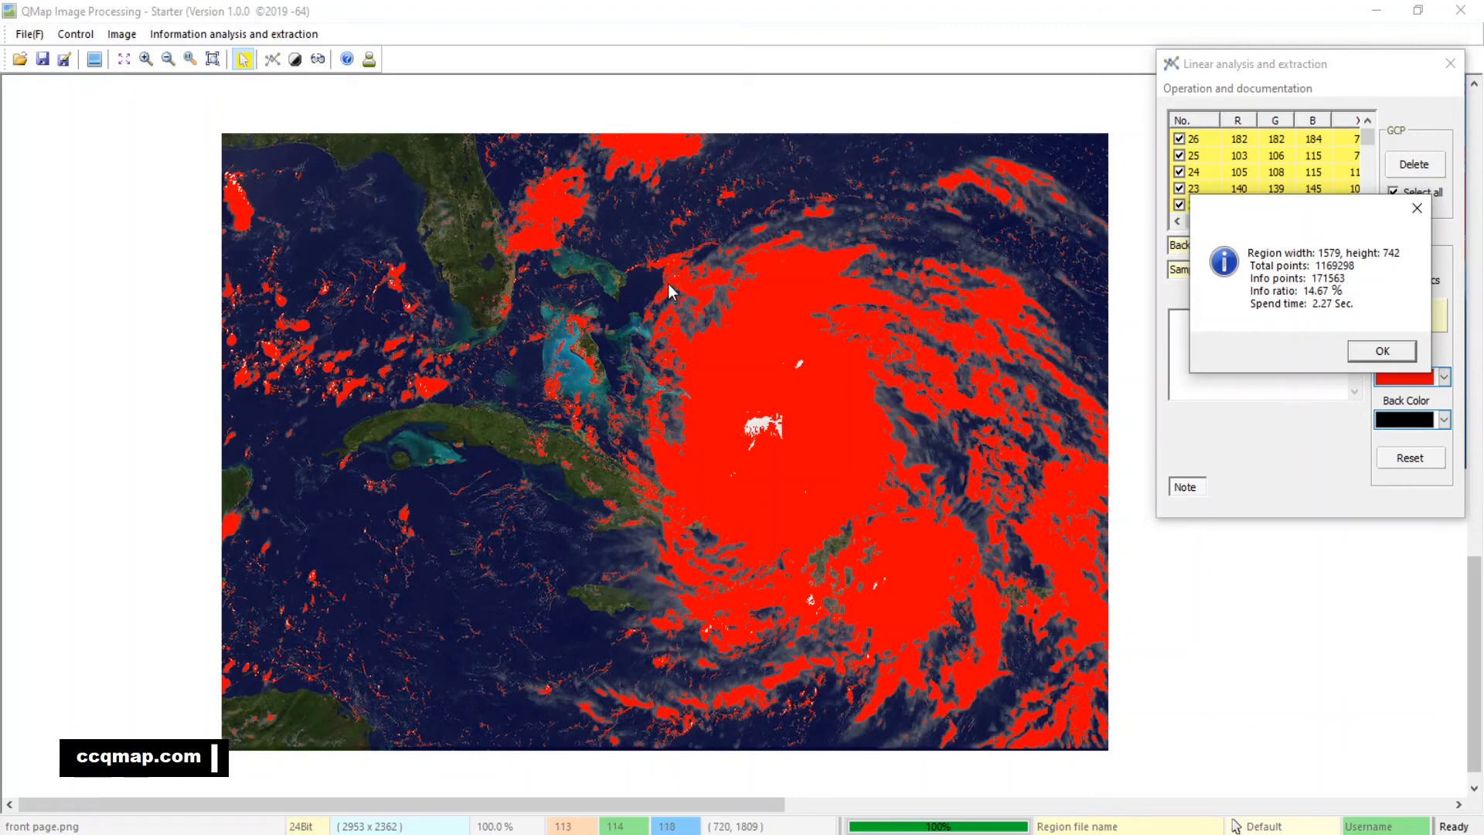
pyautogui.click(1403, 358)
pyautogui.click(1450, 64)
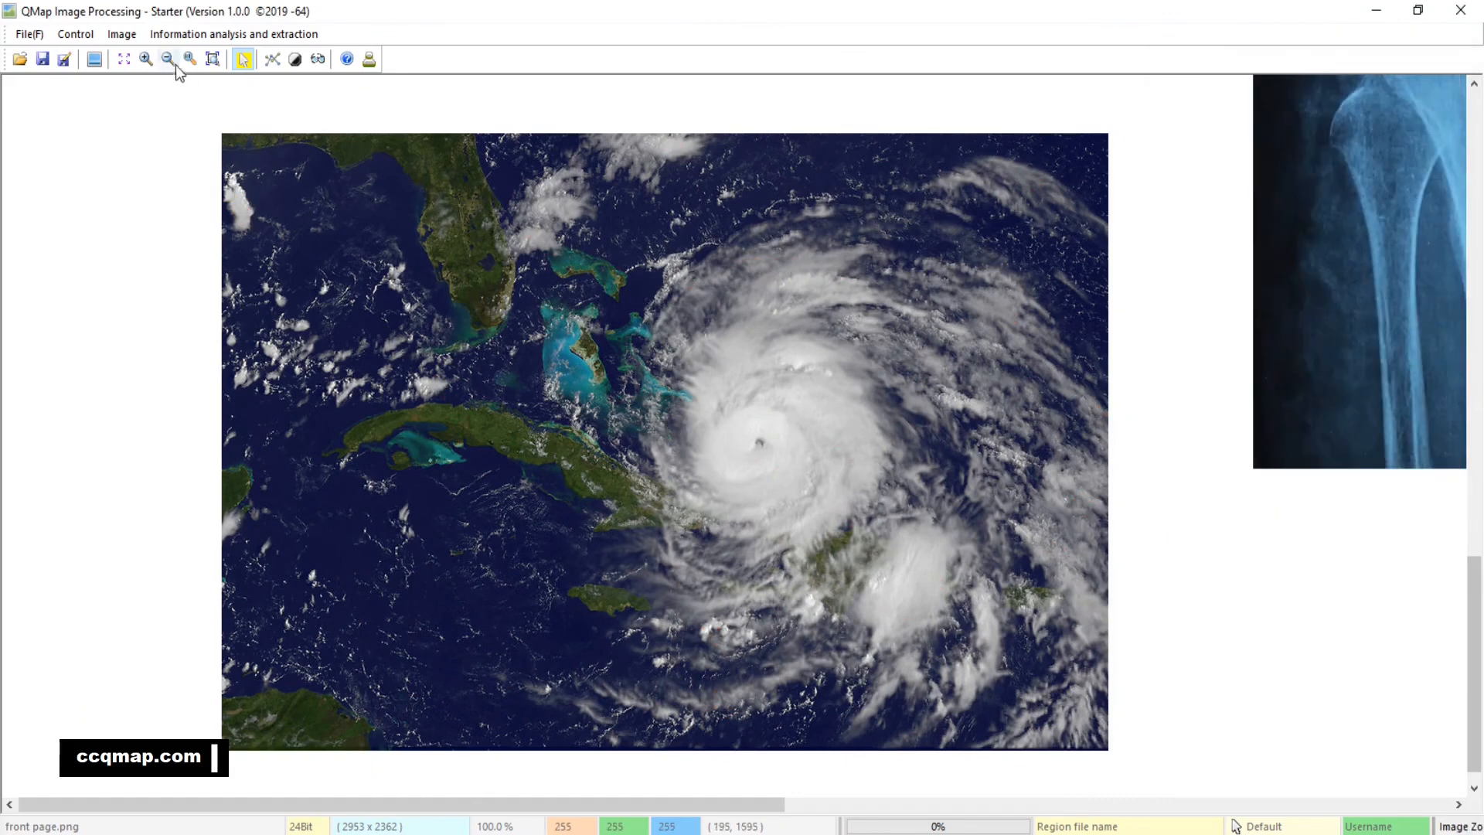
pyautogui.click(213, 59)
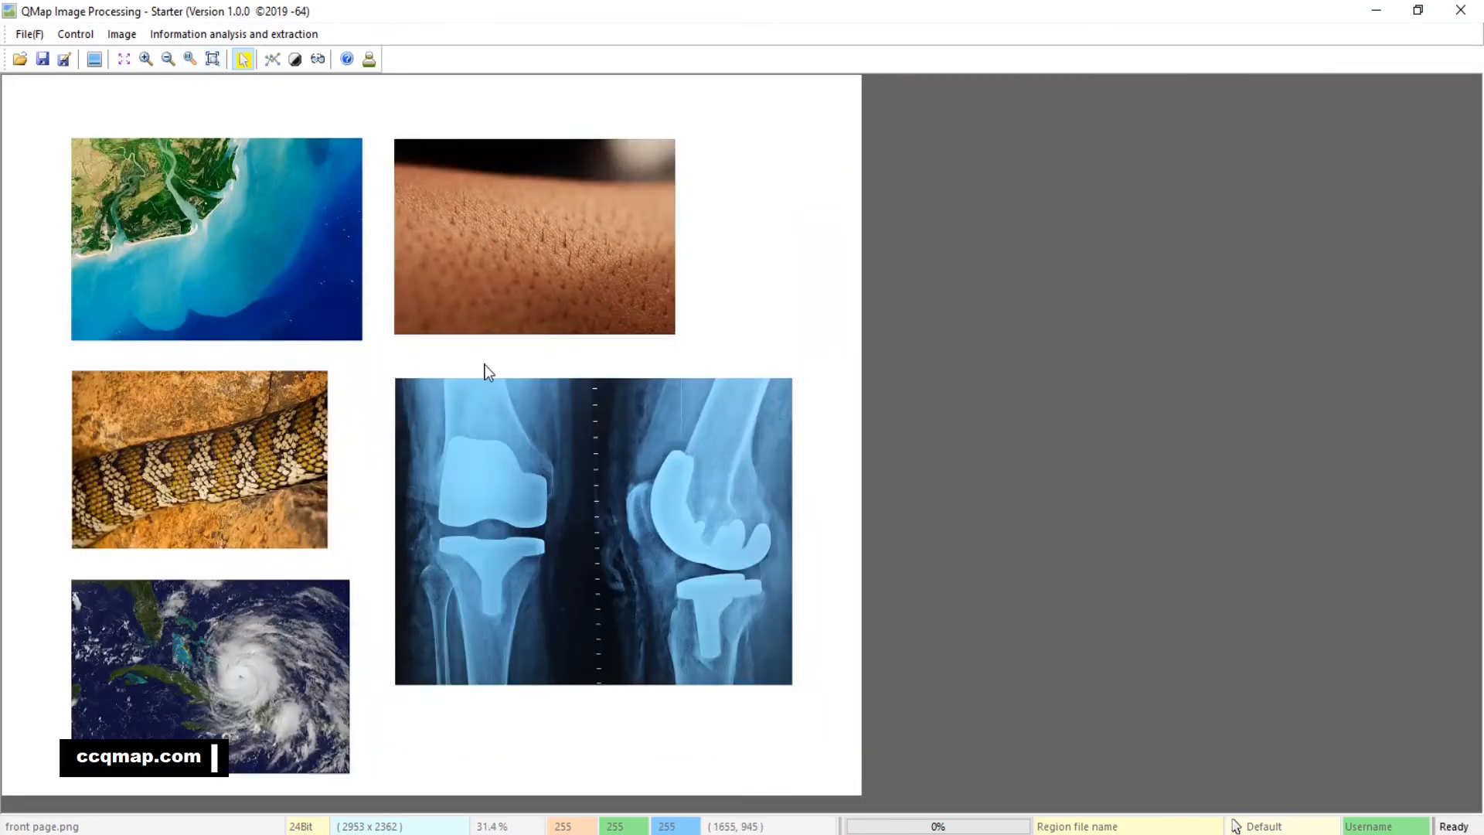